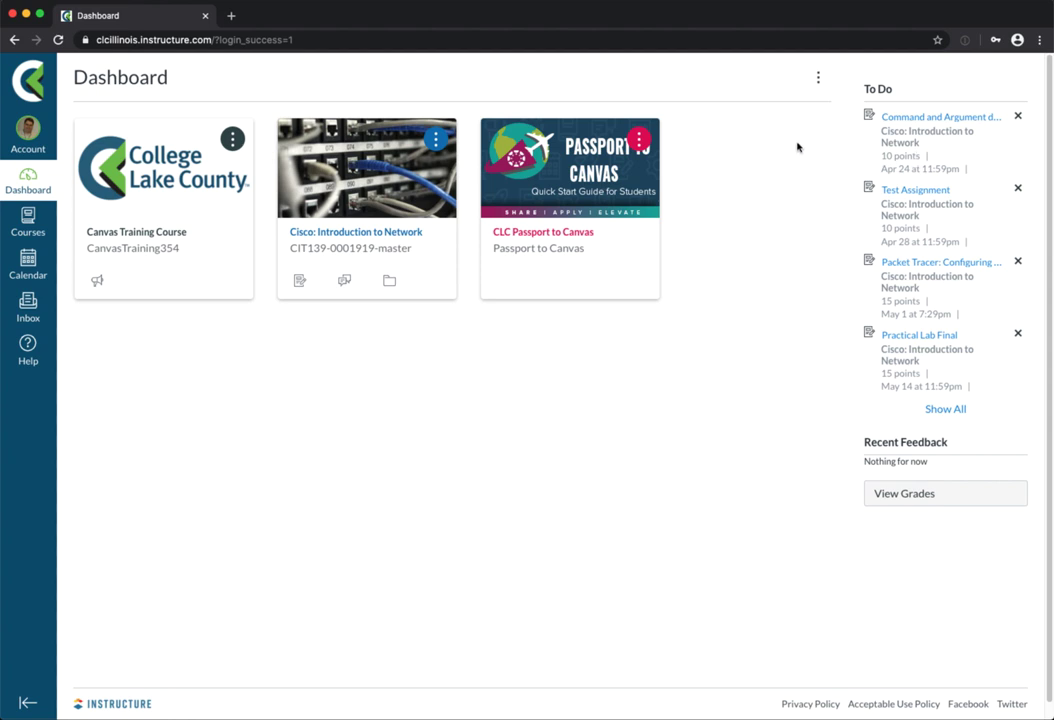
# Switch the dashboard to List View and load the earlier activity above today.
pyautogui.click(819, 81)
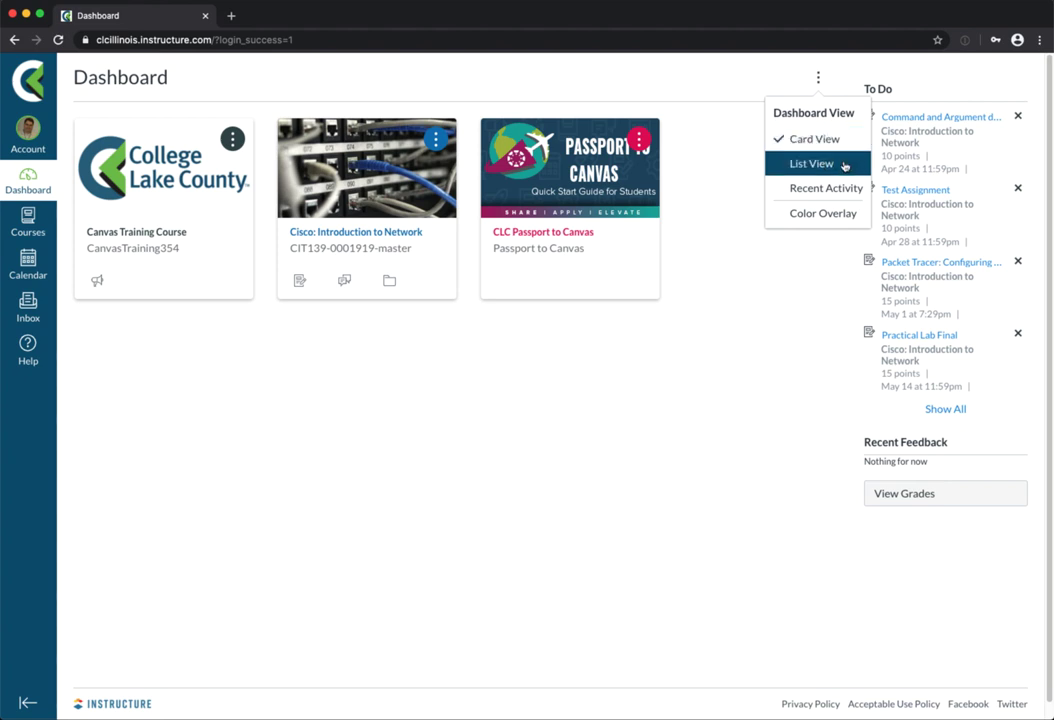
pyautogui.click(844, 166)
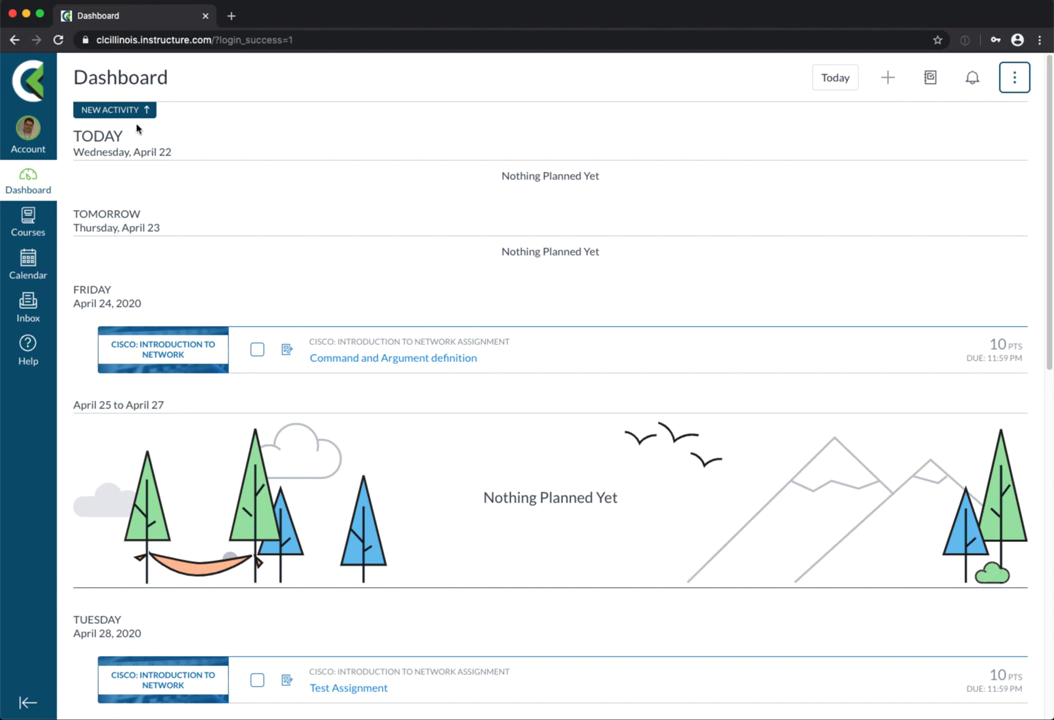
pyautogui.click(138, 109)
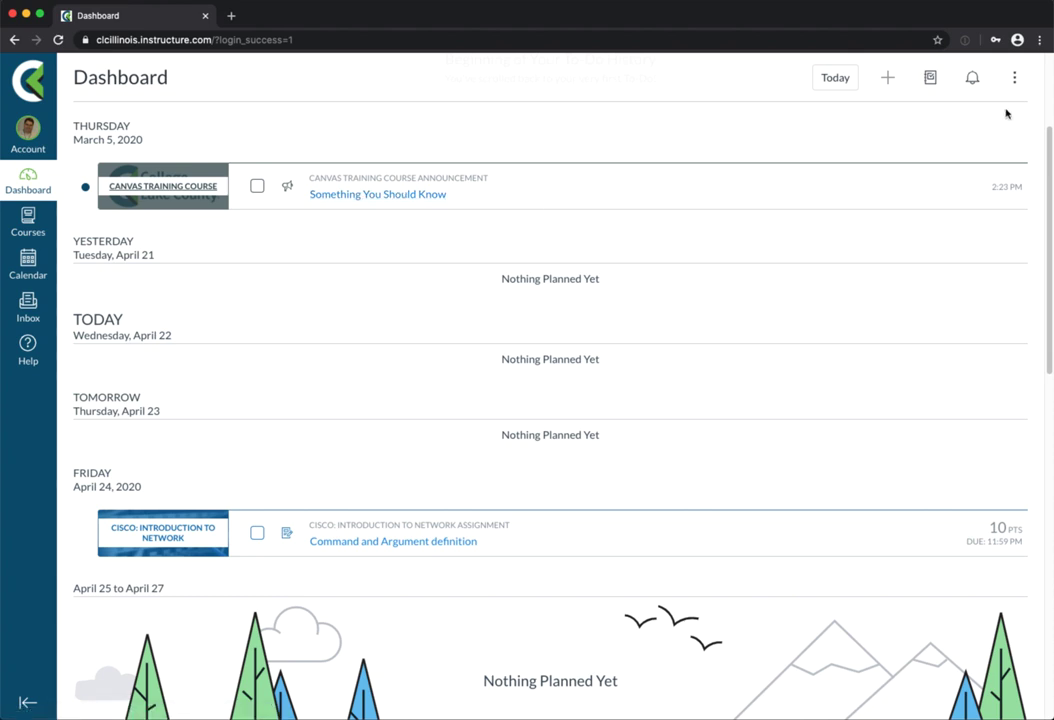
# Switch to Recent Activity and expand all six assignment due-date notifications.
pyautogui.click(1015, 78)
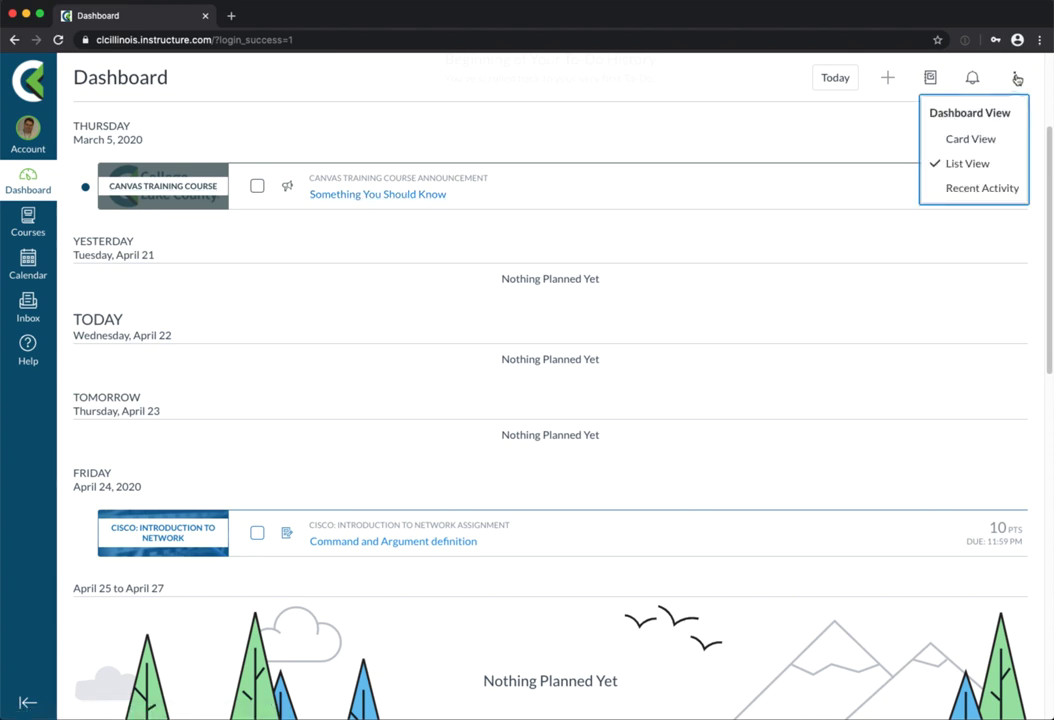
pyautogui.click(981, 188)
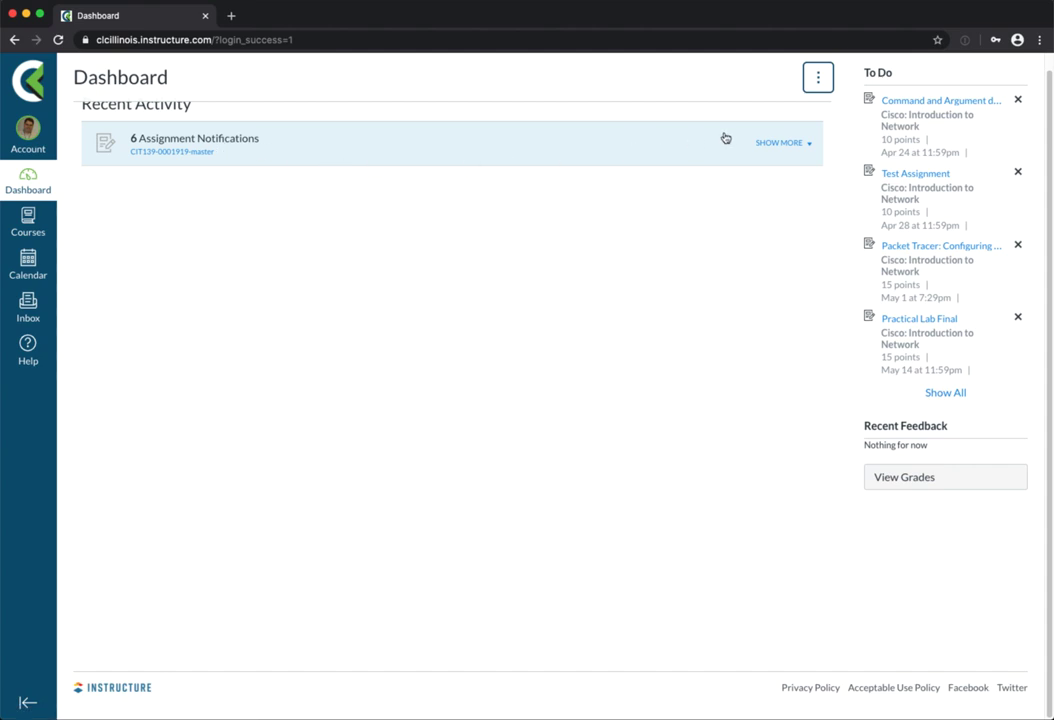
pyautogui.click(779, 144)
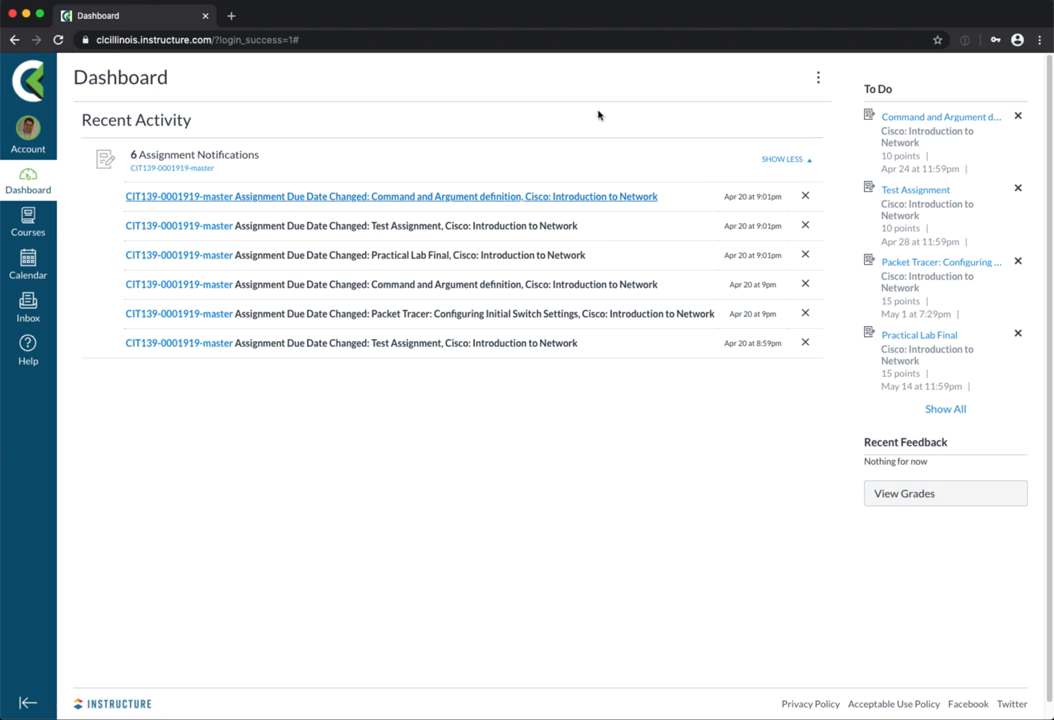
pyautogui.click(821, 76)
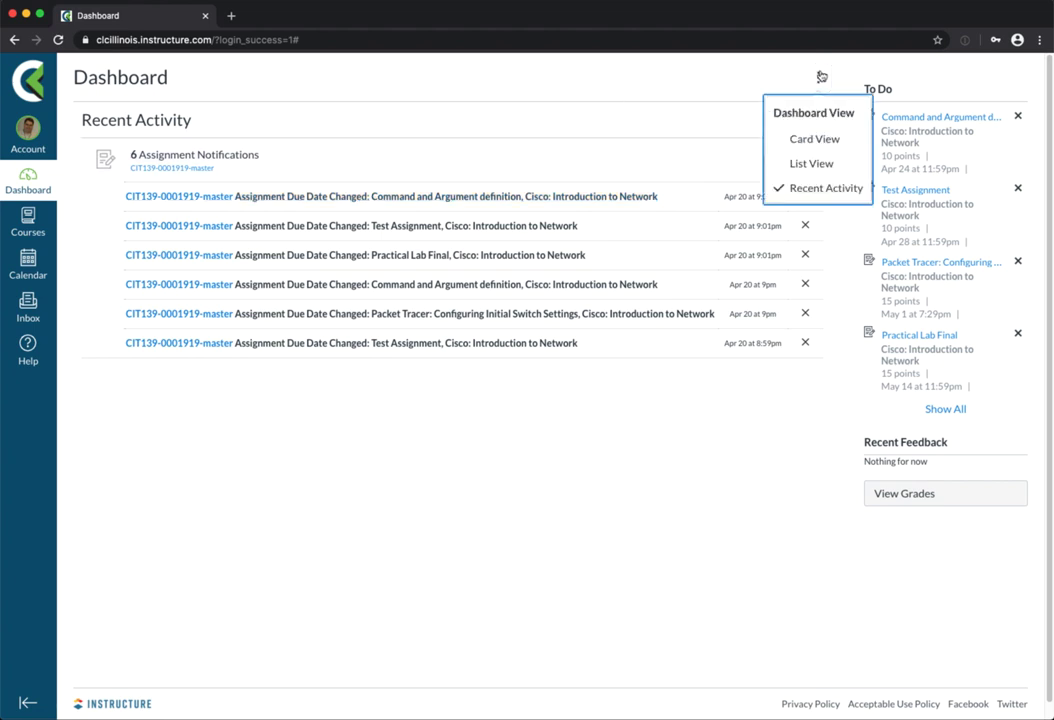
# Switch the dashboard back to Card View, showing the three course cards.
pyautogui.click(813, 140)
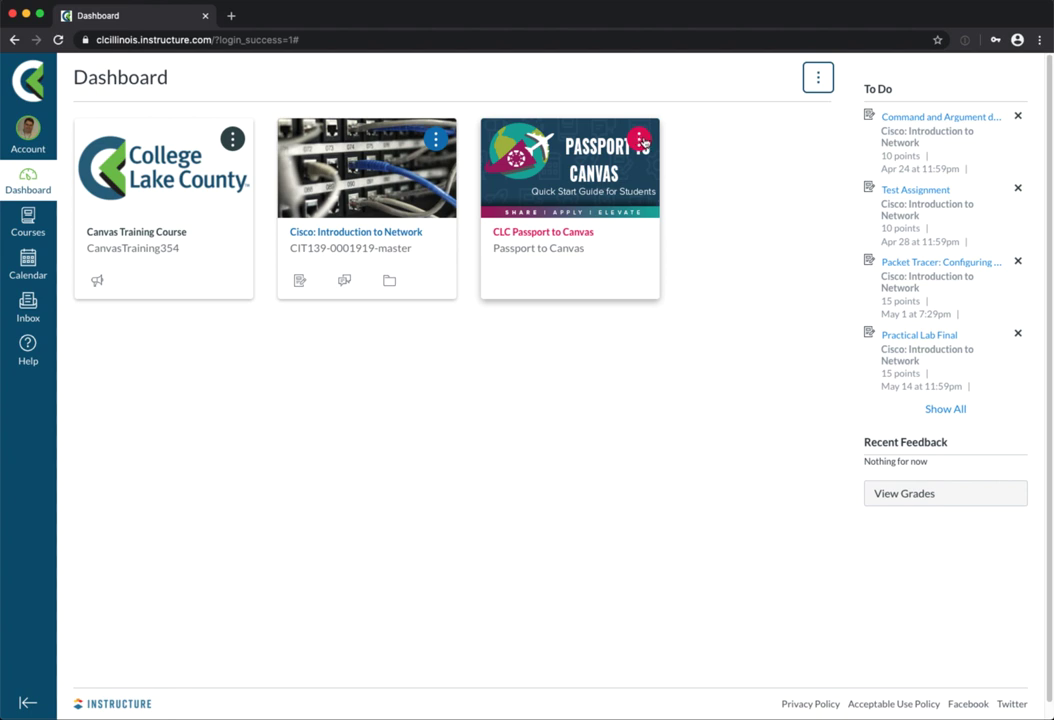
# Reorder the course cards to CLC Passport, Cisco: Introduction to Network, then Canvas Training Course.
pyautogui.click(640, 141)
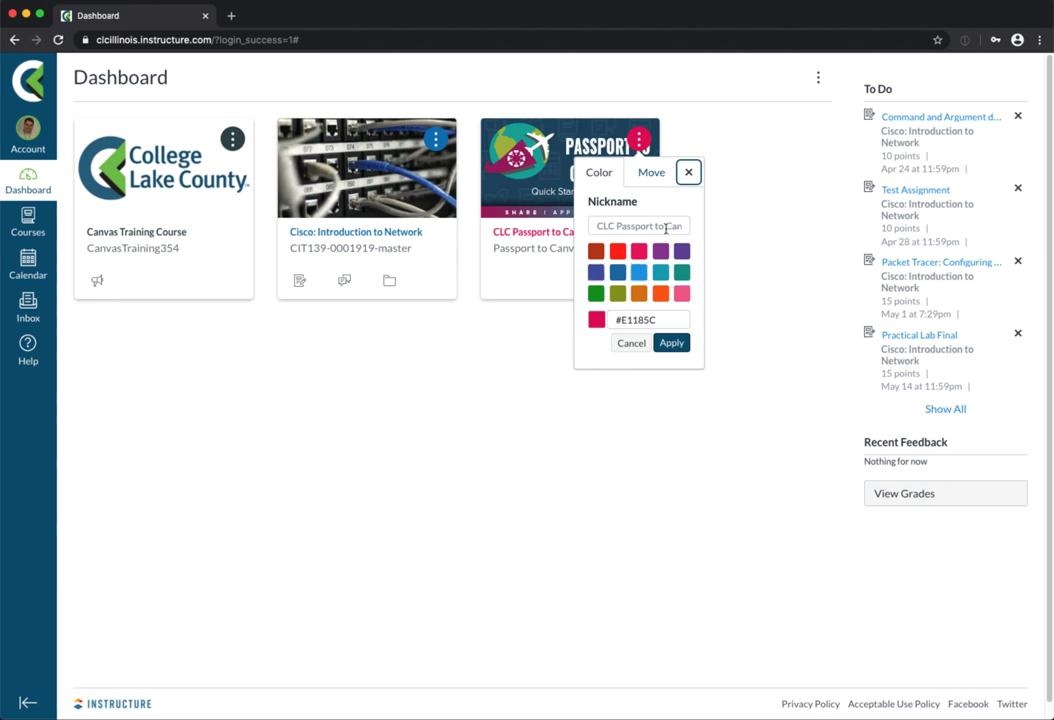
pyautogui.click(688, 172)
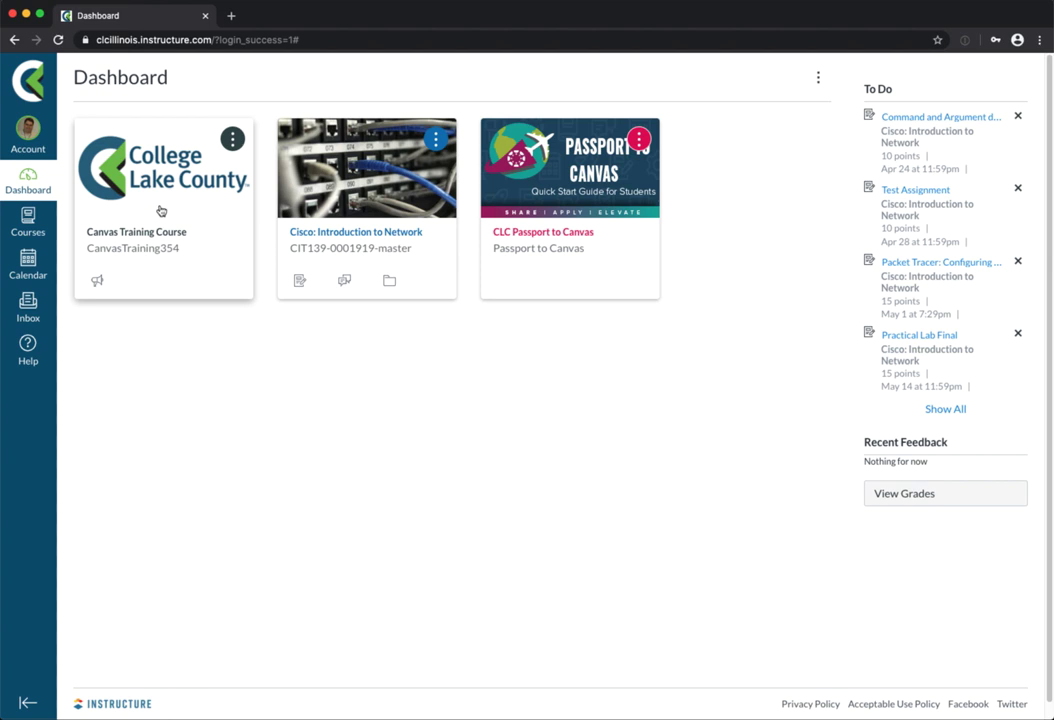
pyautogui.moveTo(133, 172)
pyautogui.mouseDown()
pyautogui.moveTo(248, 208)
pyautogui.moveTo(590, 207)
pyautogui.mouseUp()
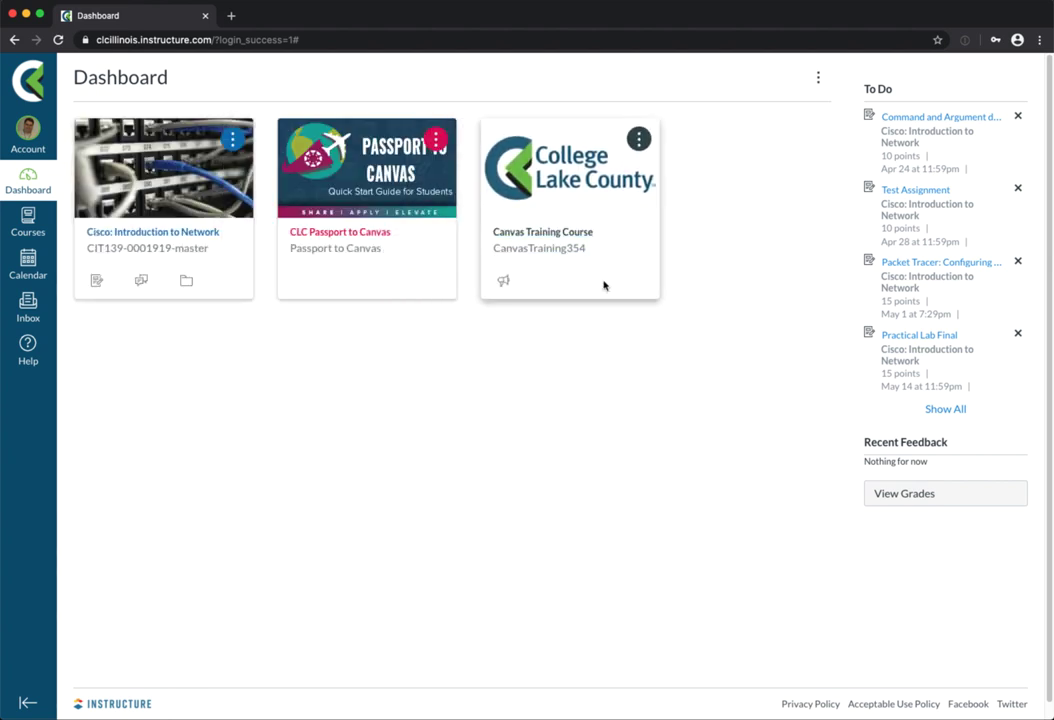
pyautogui.moveTo(158, 166)
pyautogui.mouseDown()
pyautogui.moveTo(252, 197)
pyautogui.moveTo(385, 202)
pyautogui.mouseUp()
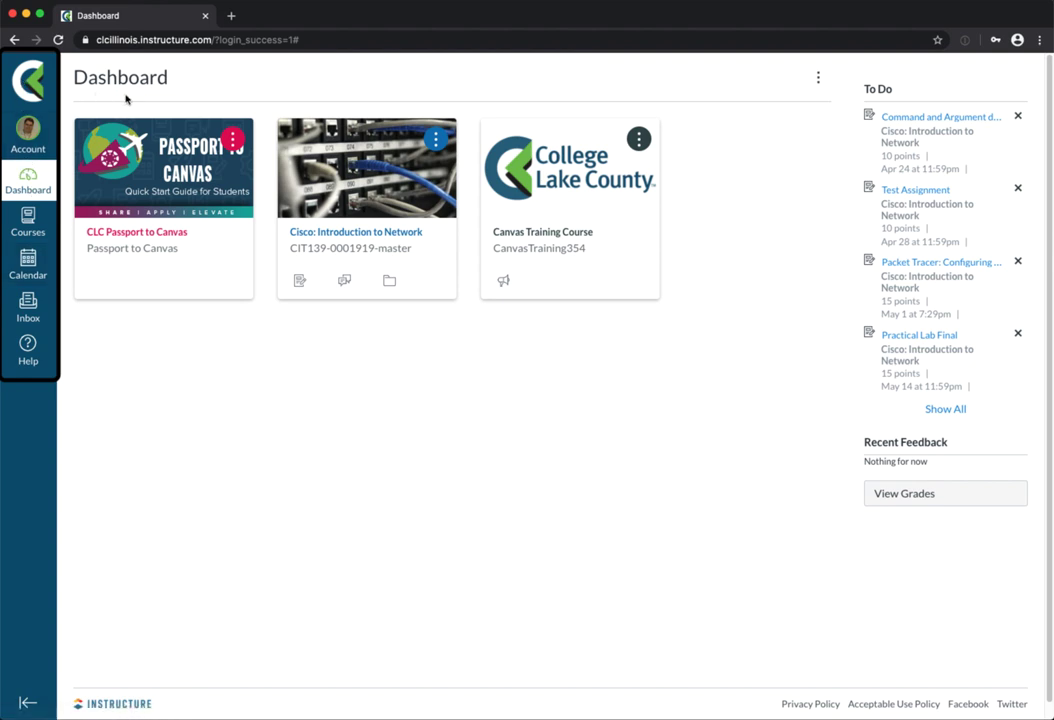
# Open Account > Notifications and review the email and push settings for each course activity.
pyautogui.click(33, 143)
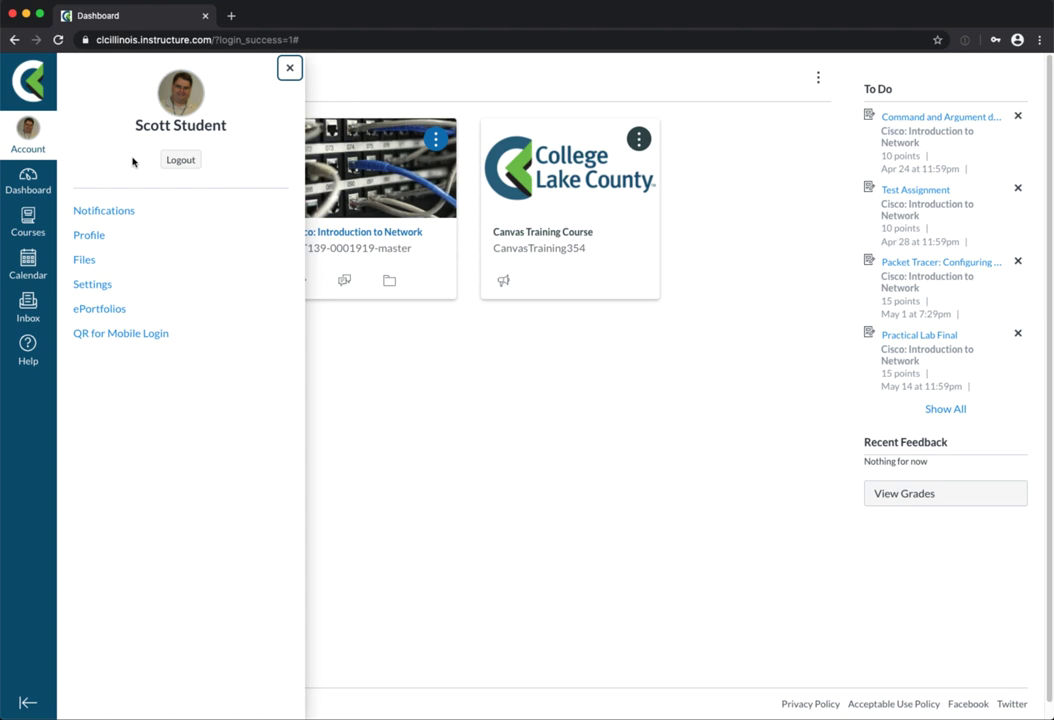
pyautogui.click(108, 212)
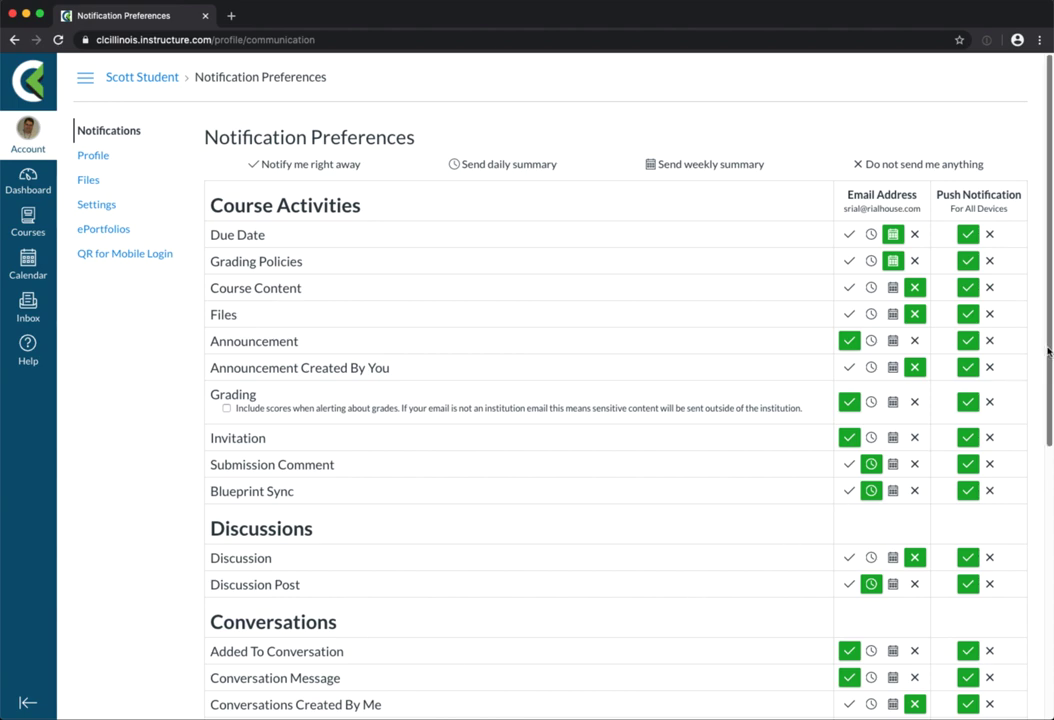
pyautogui.scroll(-2, 1048, 350)
pyautogui.scroll(-1, 1048, 350)
pyautogui.scroll(-1, 1048, 350)
pyautogui.scroll(-2, 1048, 350)
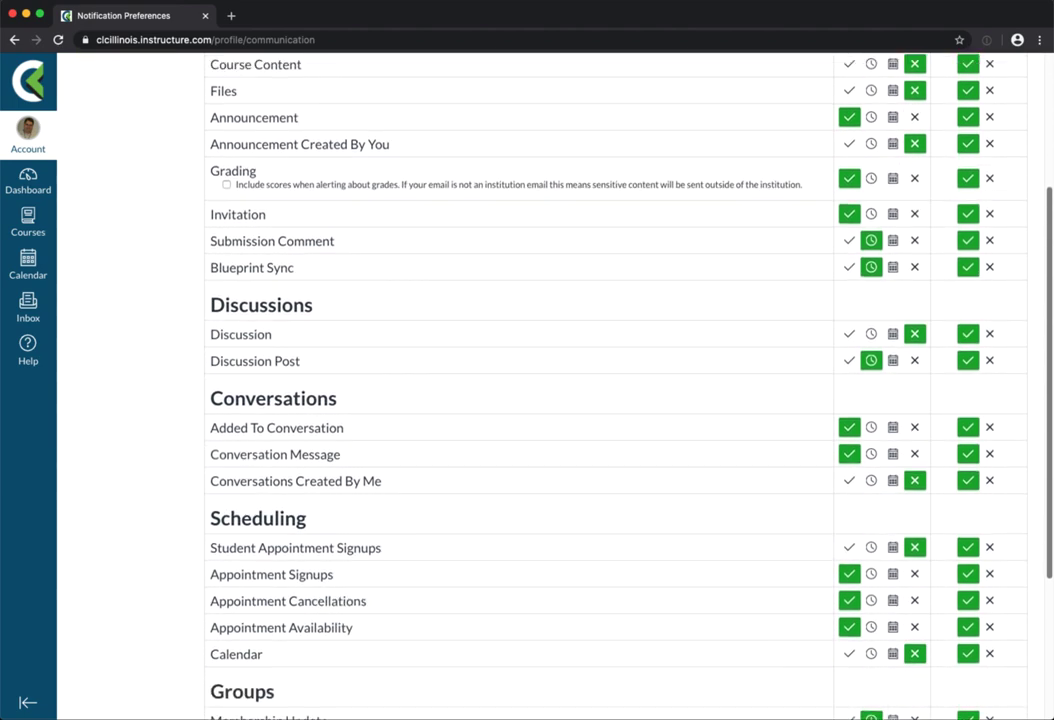
pyautogui.scroll(-2, 615, 380)
pyautogui.scroll(-2, 615, 380)
pyautogui.scroll(-1, 615, 380)
pyautogui.scroll(-2, 615, 380)
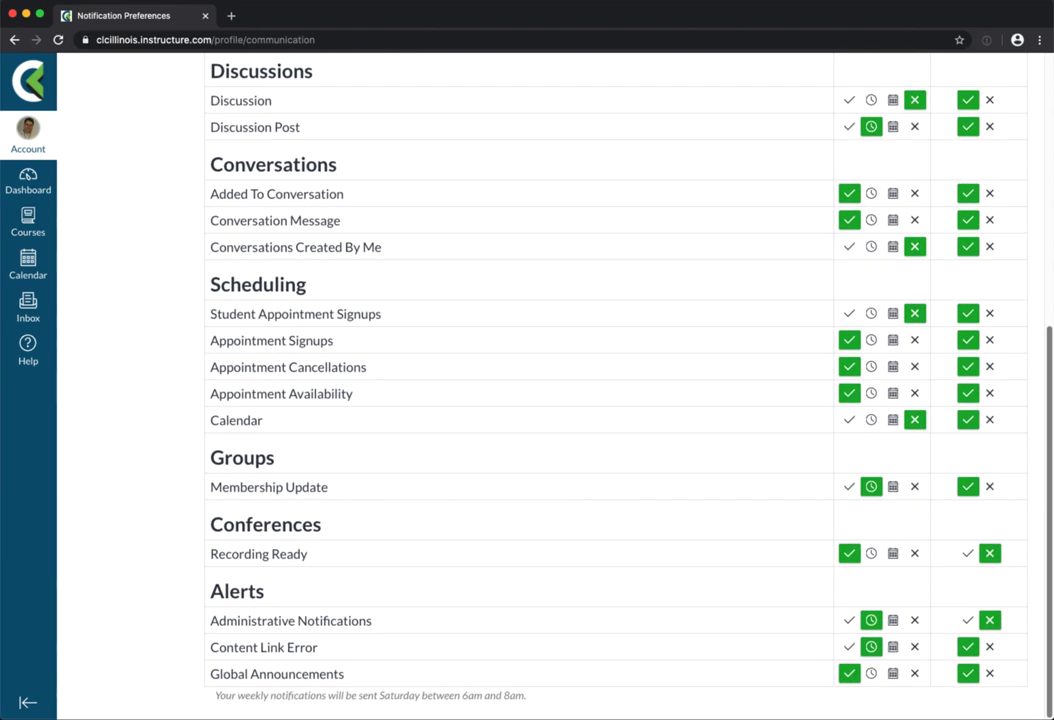
pyautogui.scroll(1, 615, 380)
pyautogui.scroll(3, 615, 380)
pyautogui.scroll(3, 615, 380)
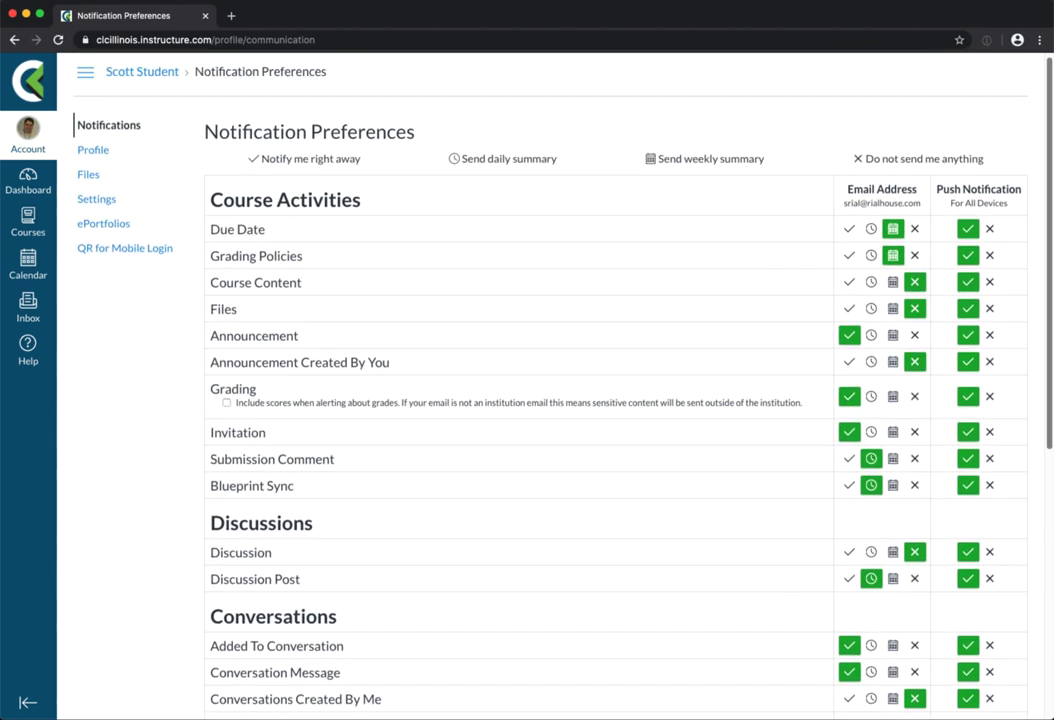
pyautogui.scroll(1, 615, 380)
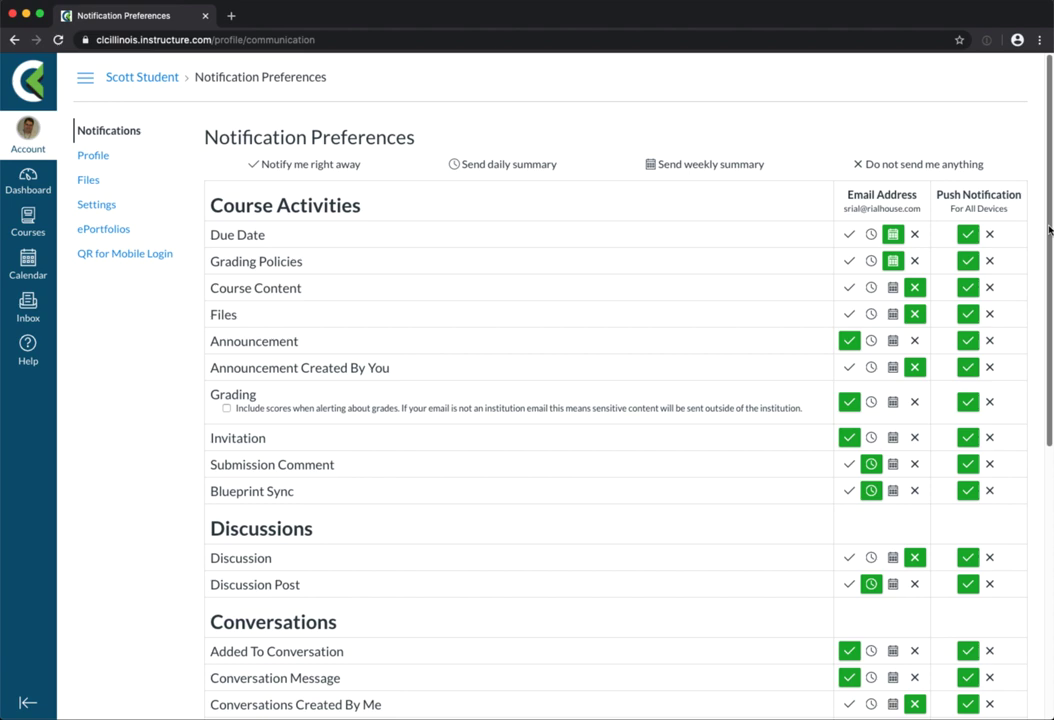
pyautogui.scroll(-1, 1050, 245)
pyautogui.scroll(-1, 1050, 245)
pyautogui.scroll(-2, 1050, 245)
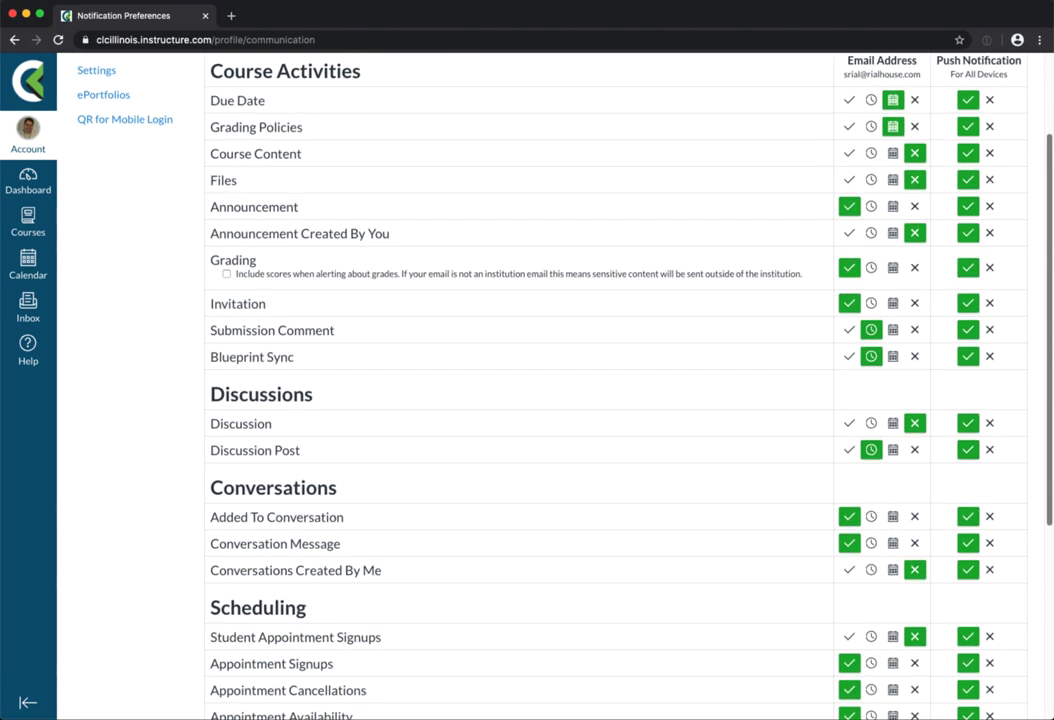
pyautogui.scroll(3, 666, 271)
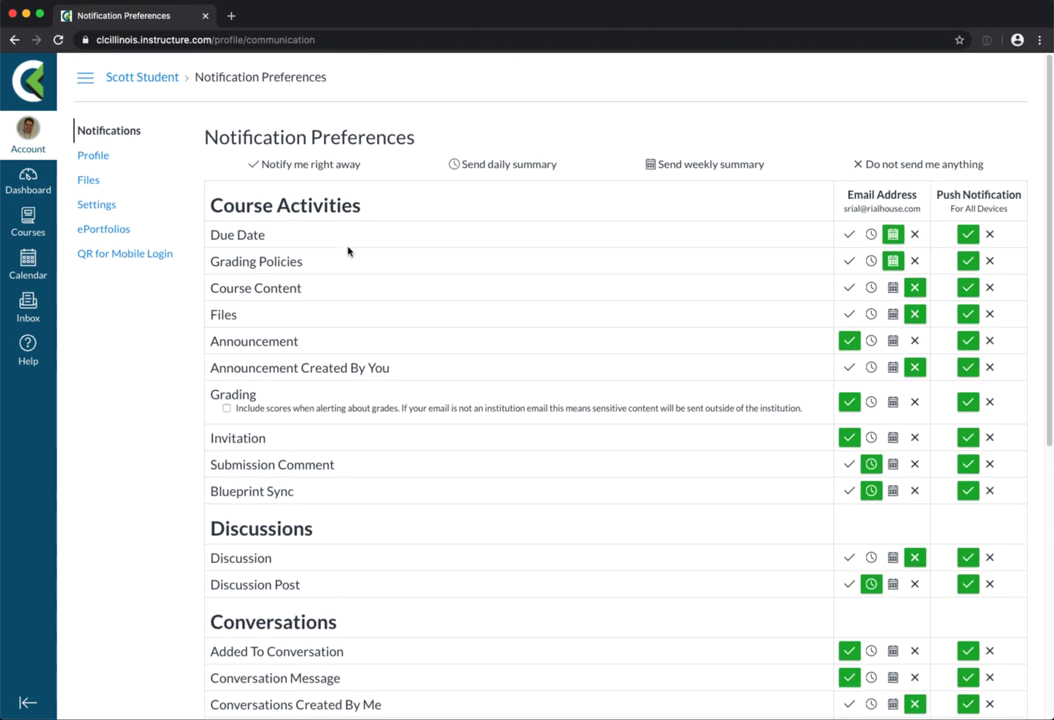
# Open the Profile page showing the name, photo, contact, biography and links sections.
pyautogui.click(97, 158)
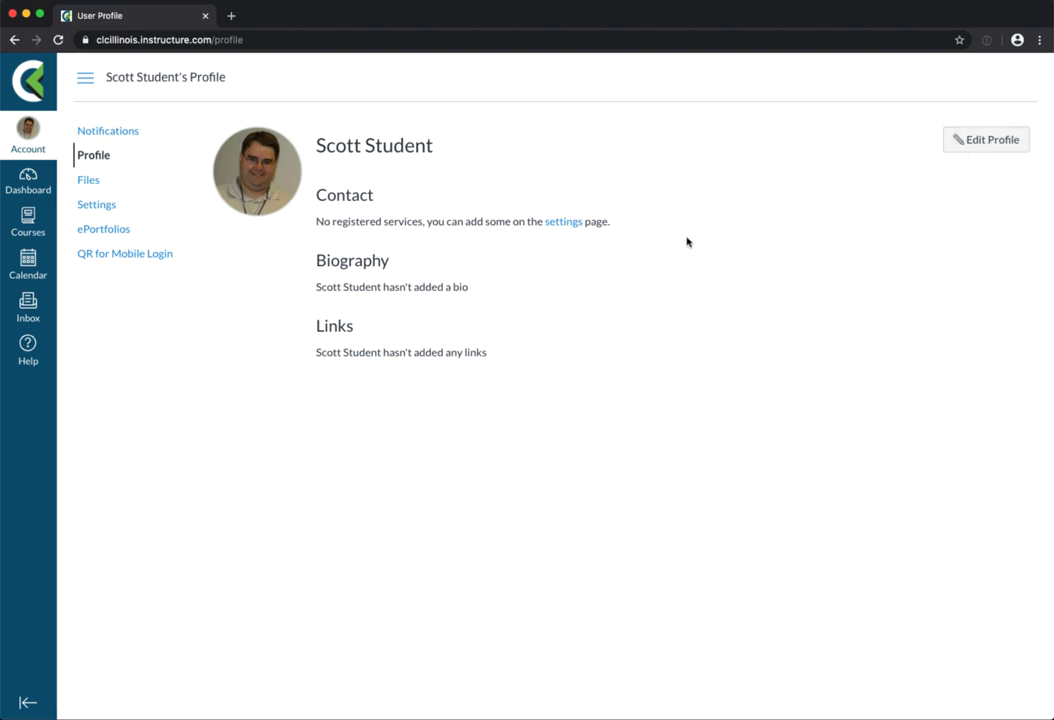
# Open the account Settings page with name, language, time zone and web services.
pyautogui.click(98, 210)
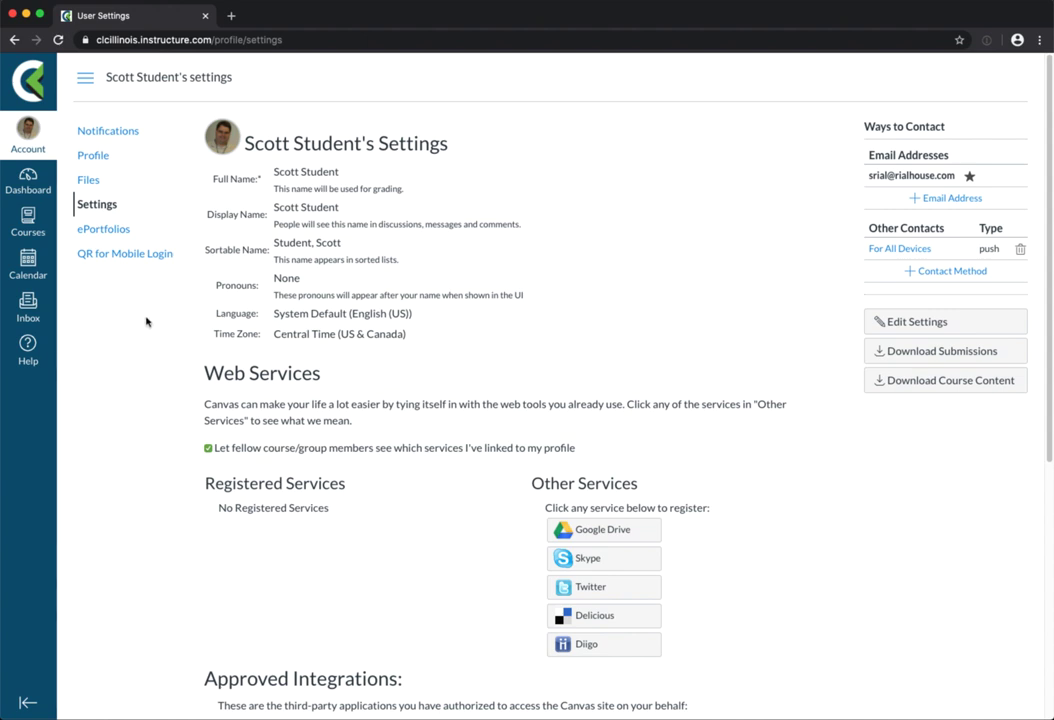
# Display the QR for Mobile Login code page.
pyautogui.click(133, 261)
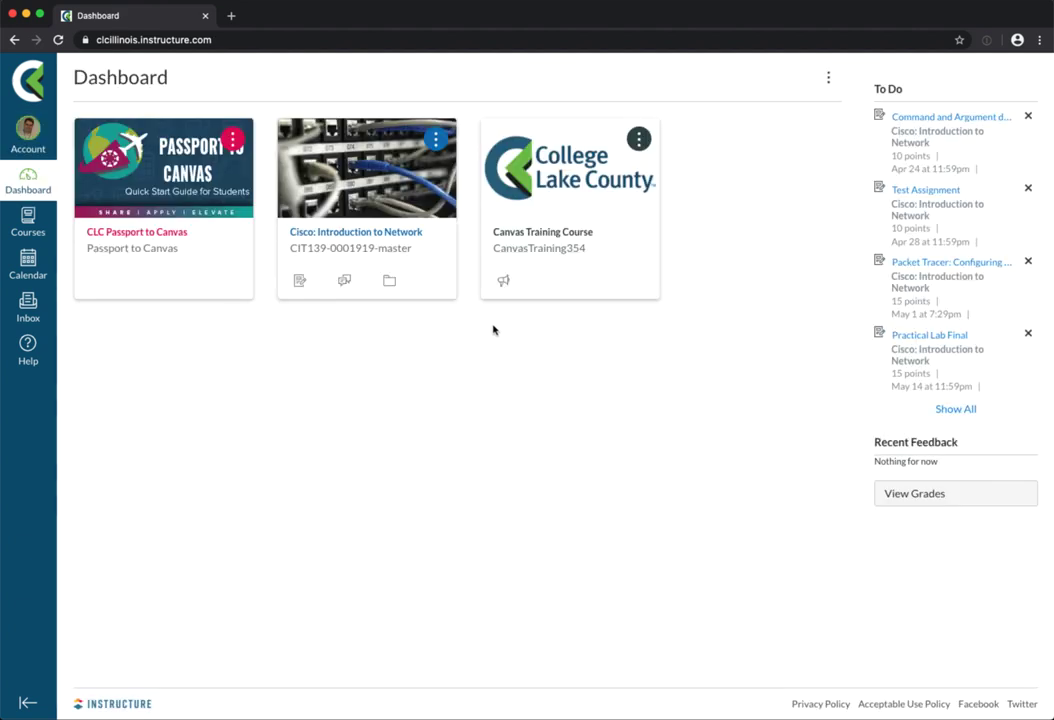
# Star Cisco: Routing and Switching in All Courses so it appears as a fourth Dashboard card.
pyautogui.click(22, 222)
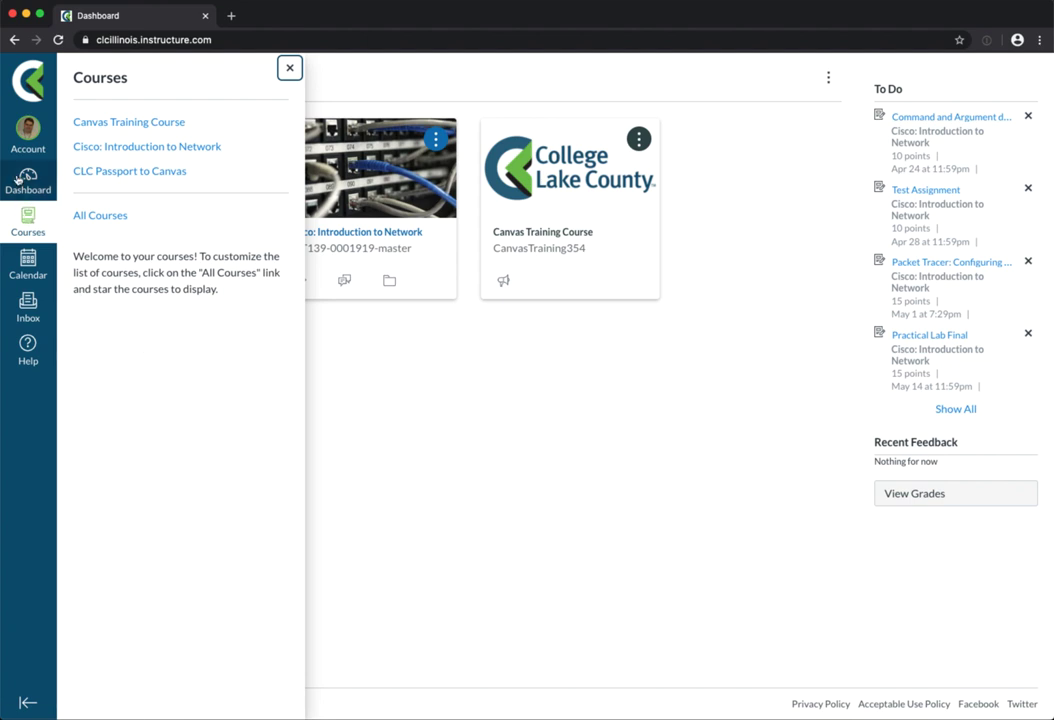
pyautogui.click(18, 180)
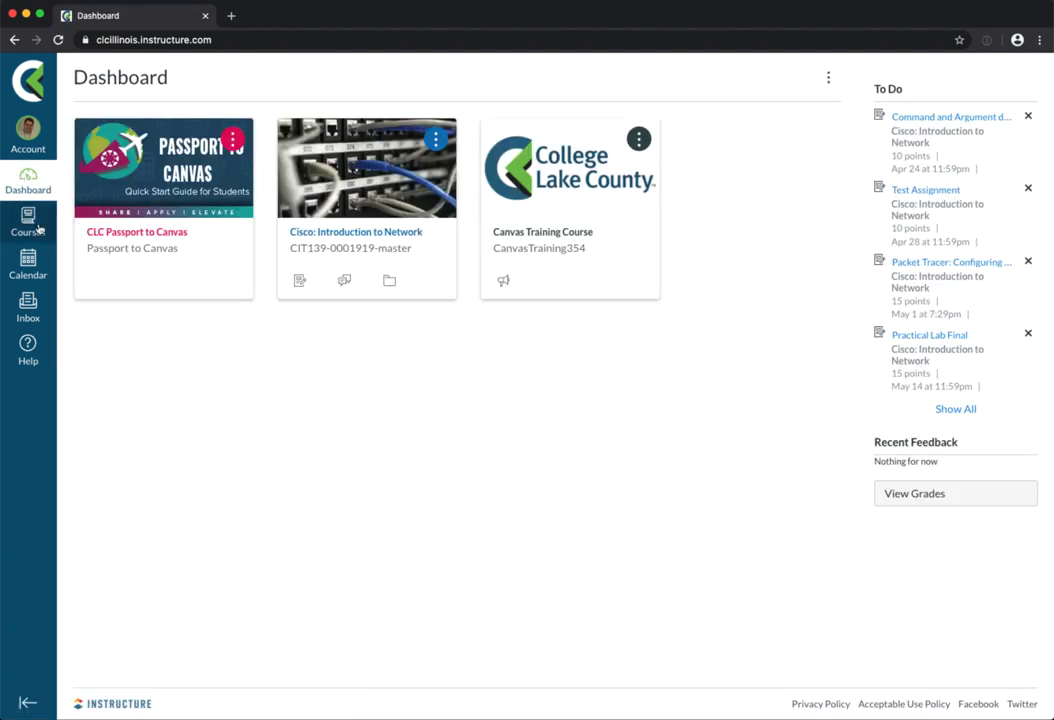
pyautogui.click(35, 228)
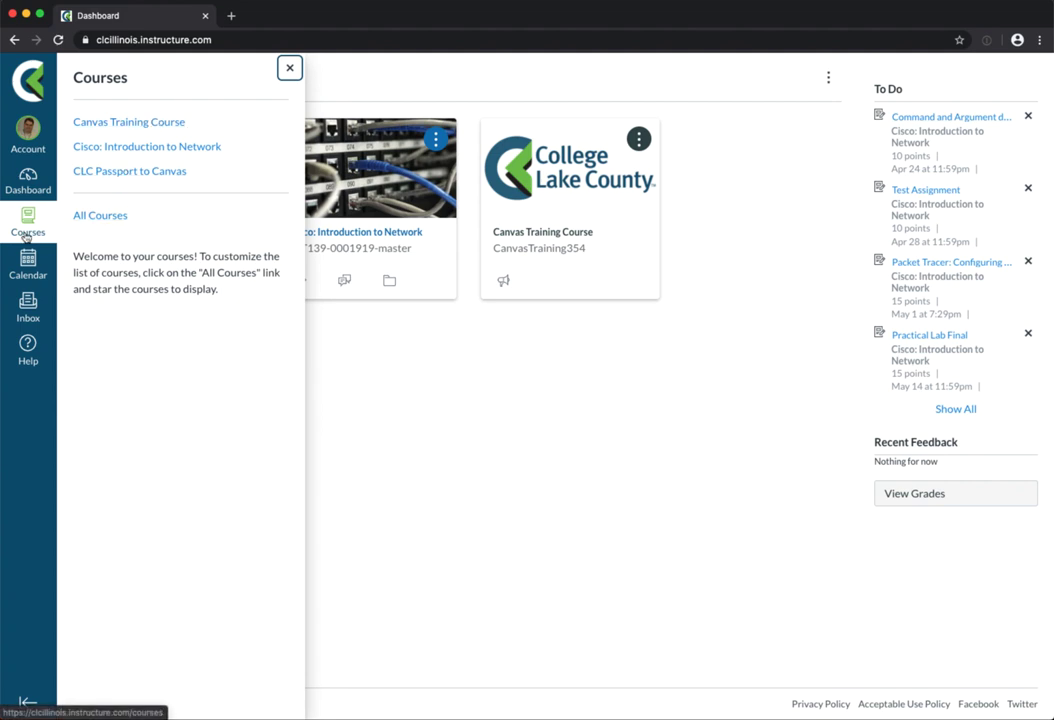
pyautogui.click(104, 218)
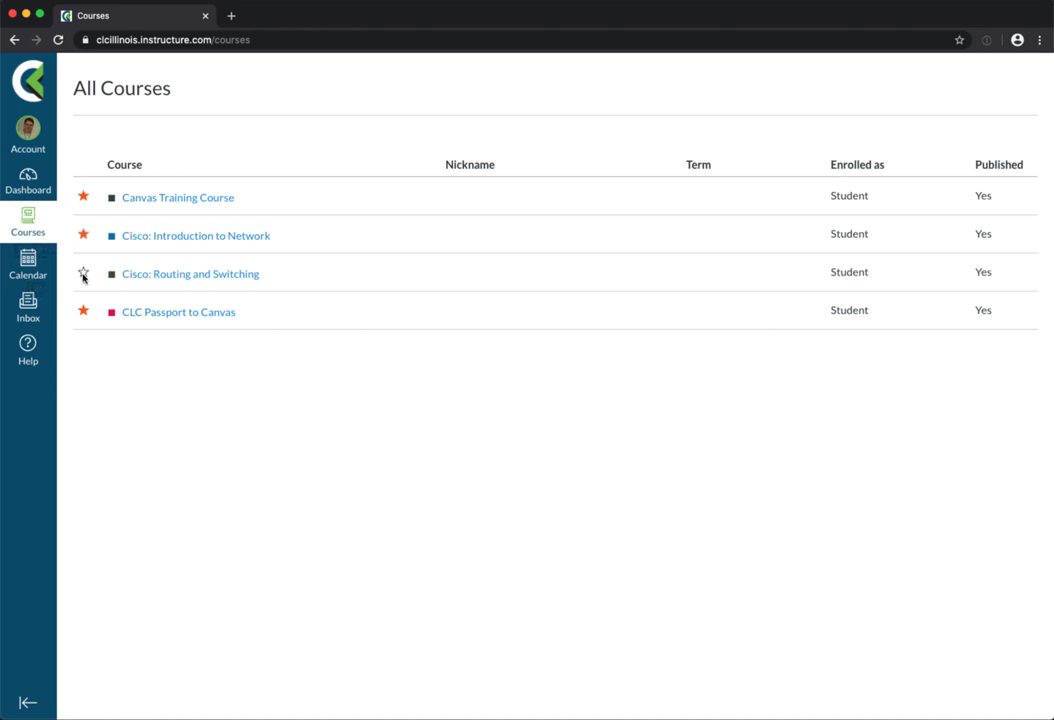
pyautogui.click(83, 275)
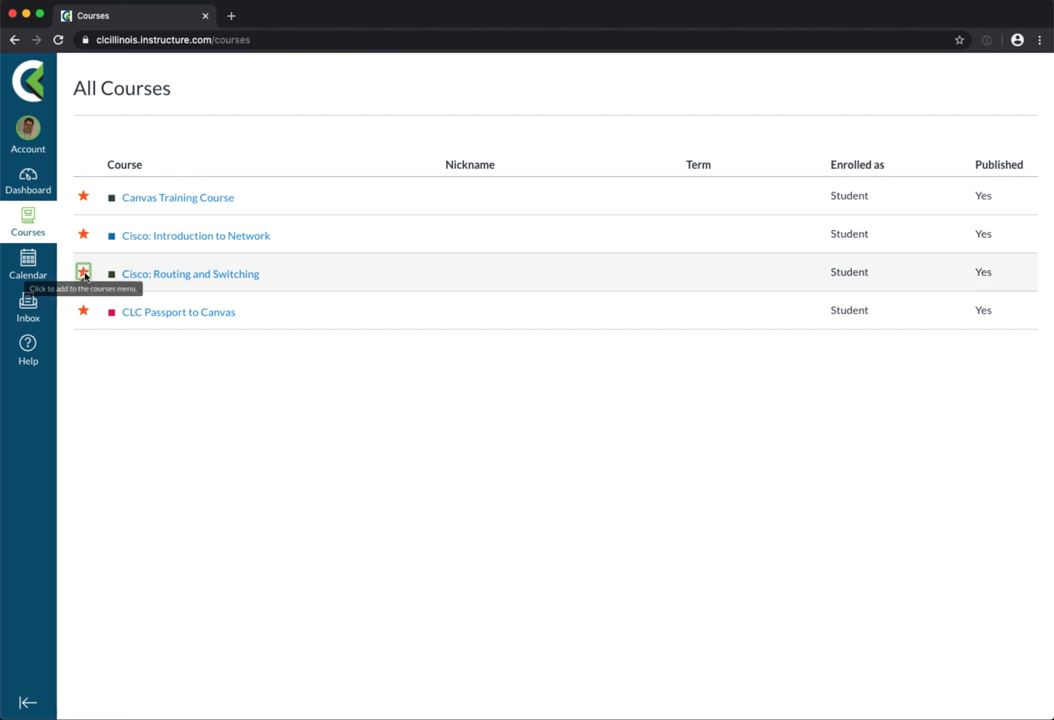
pyautogui.click(28, 184)
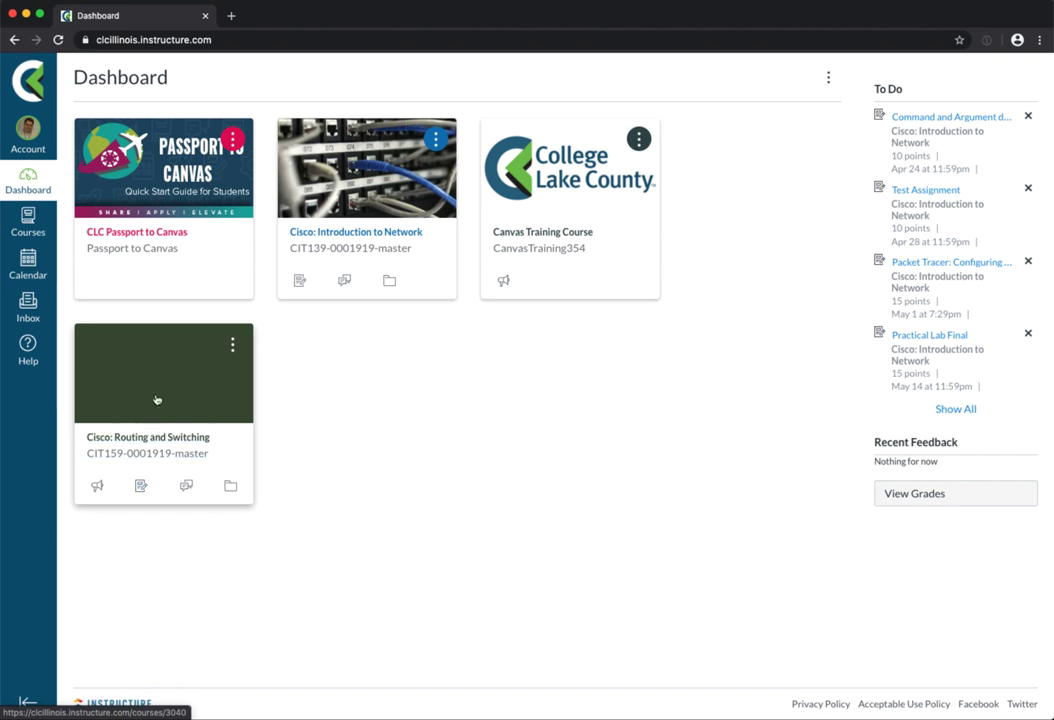
# Clear the Cisco: Routing and Switching favourite star in All Courses, leaving three Dashboard cards.
pyautogui.click(28, 224)
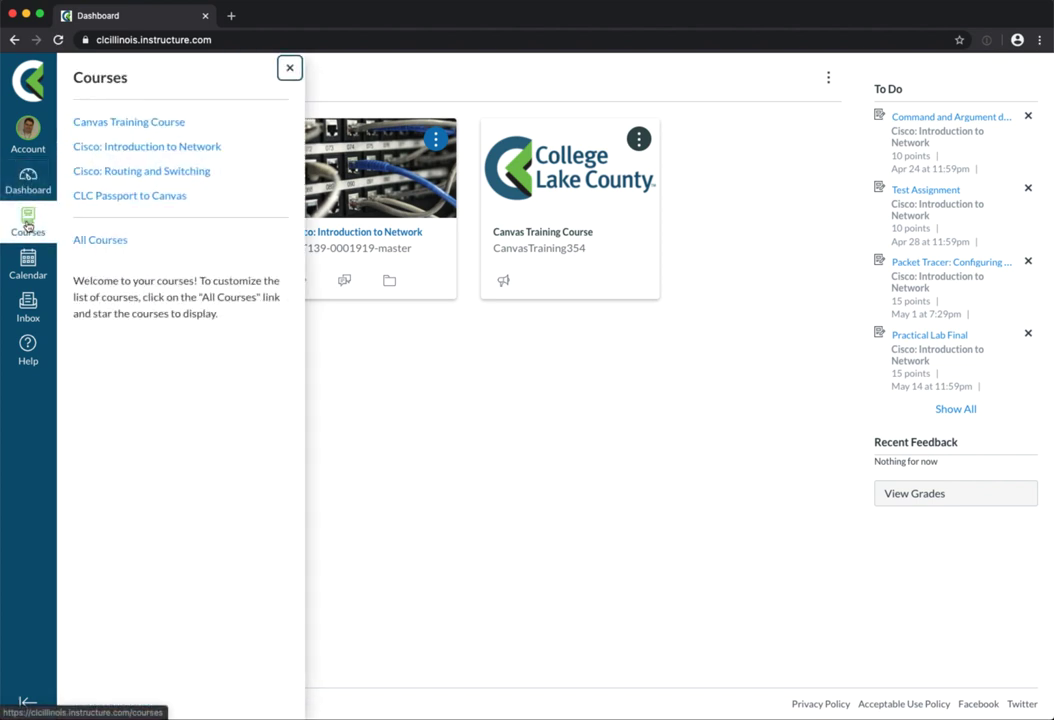
pyautogui.click(99, 241)
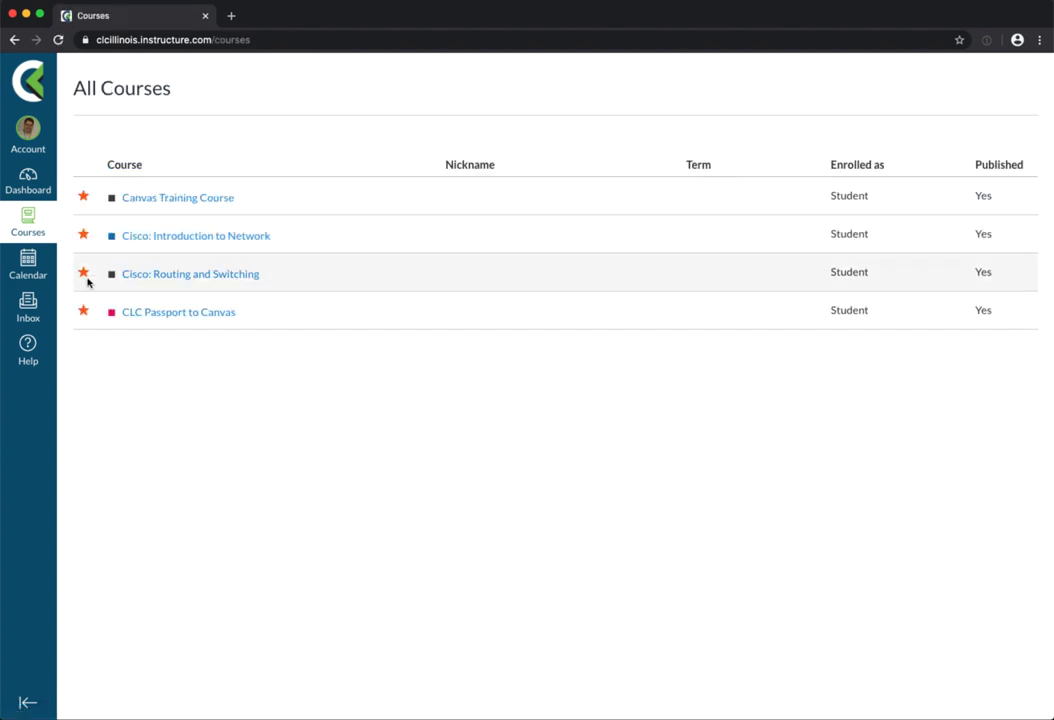
pyautogui.click(81, 274)
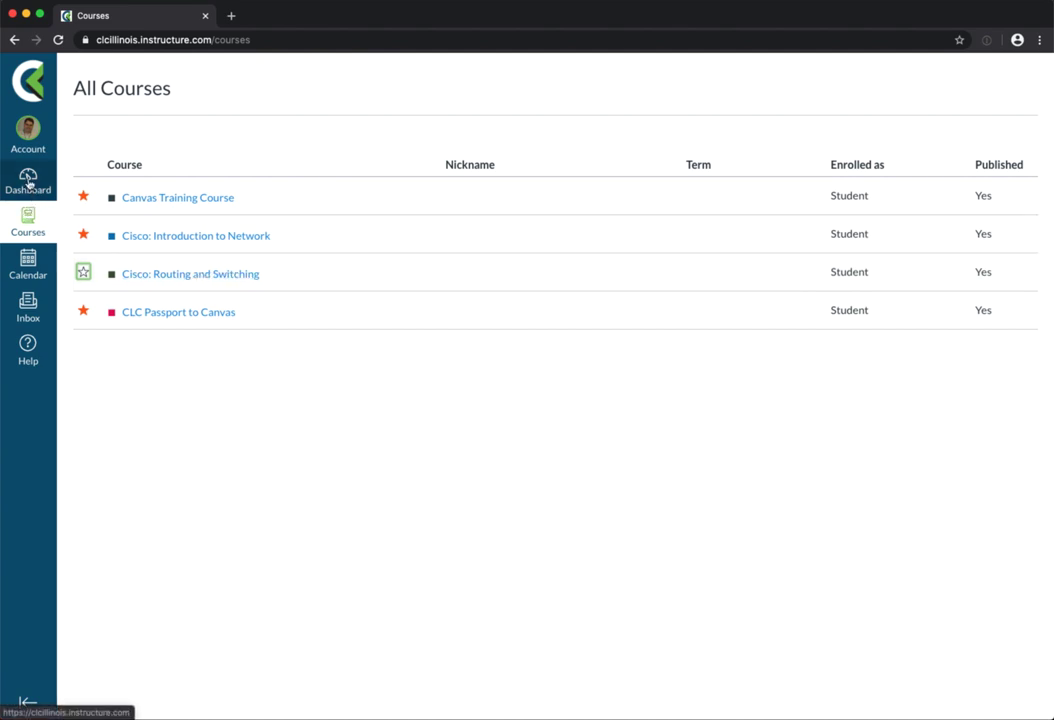
pyautogui.click(28, 180)
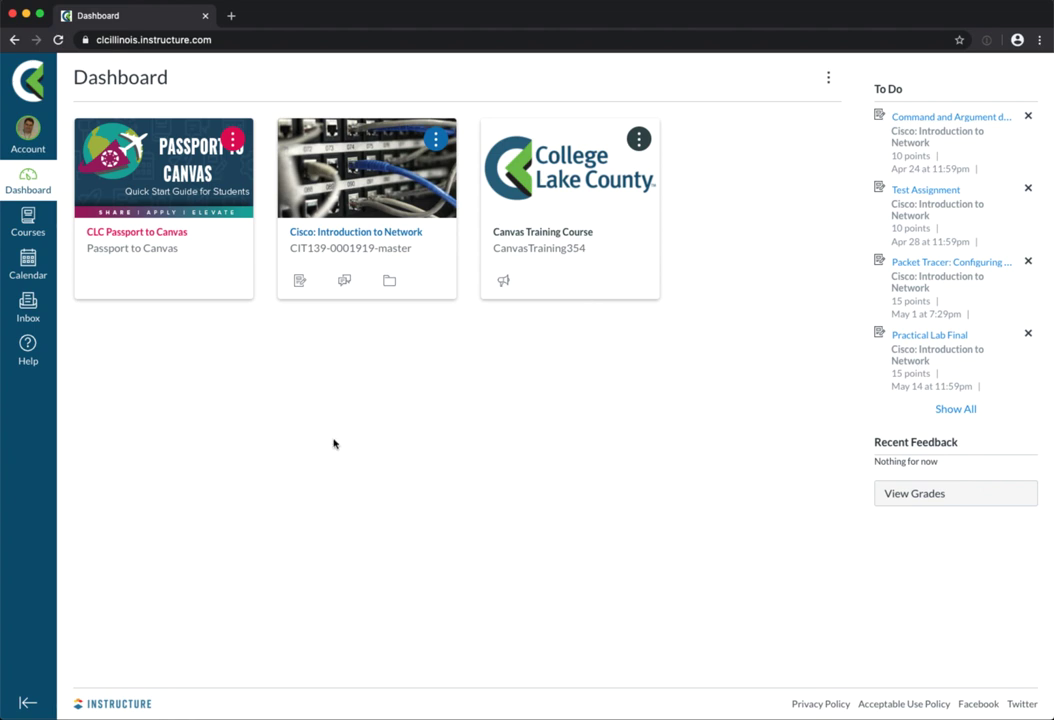
# Open the Calendar and toggle Cisco: Introduction to Network events off and back on.
pyautogui.click(28, 264)
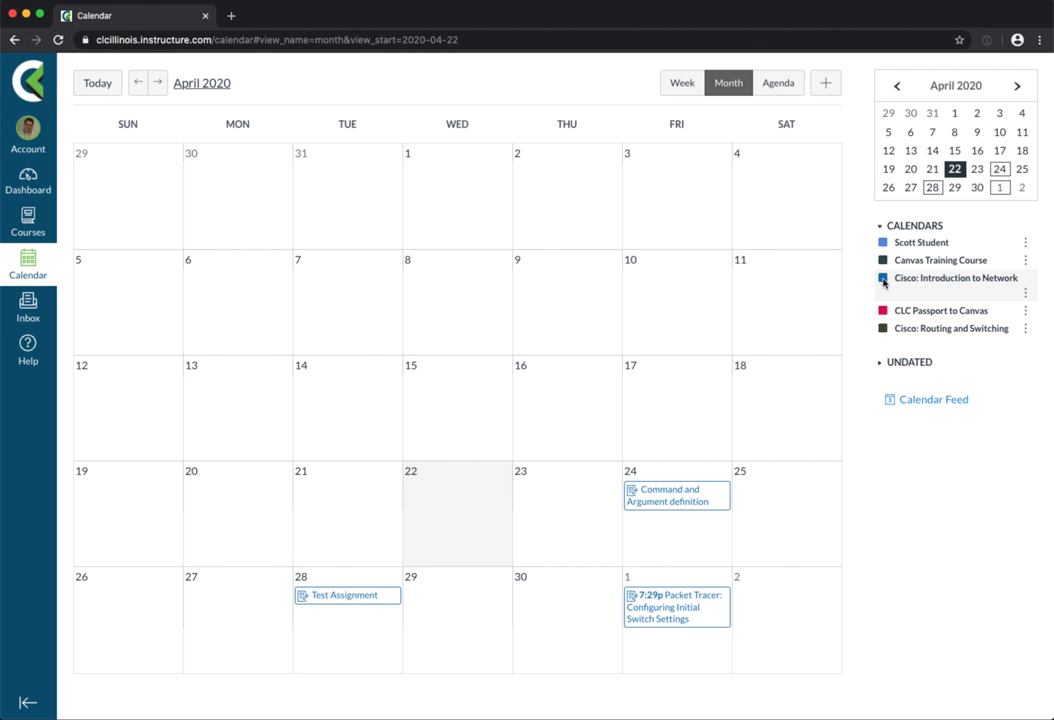
pyautogui.click(882, 279)
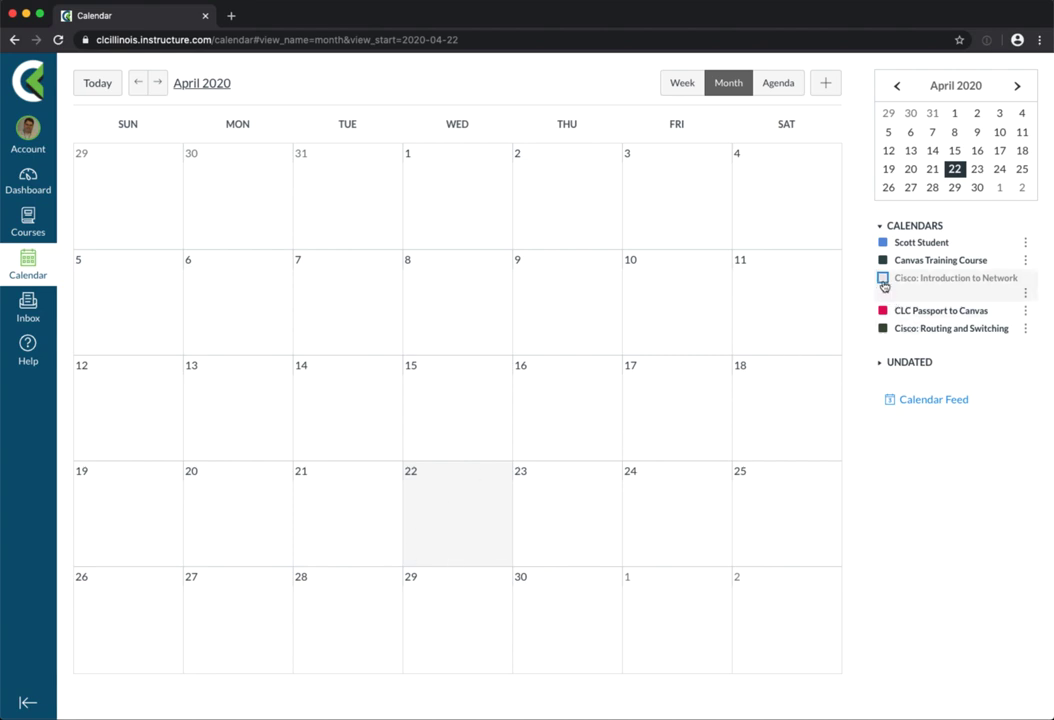
pyautogui.click(882, 278)
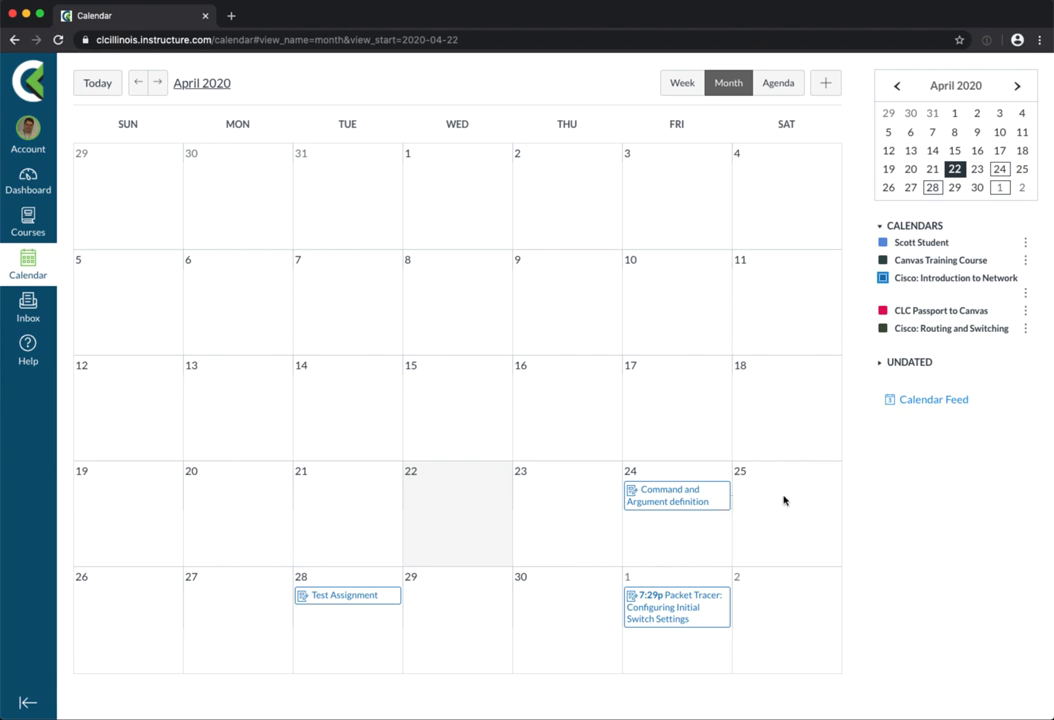
# Preview the Week and Agenda calendar views, ending on the April 2020 Month view.
pyautogui.click(677, 91)
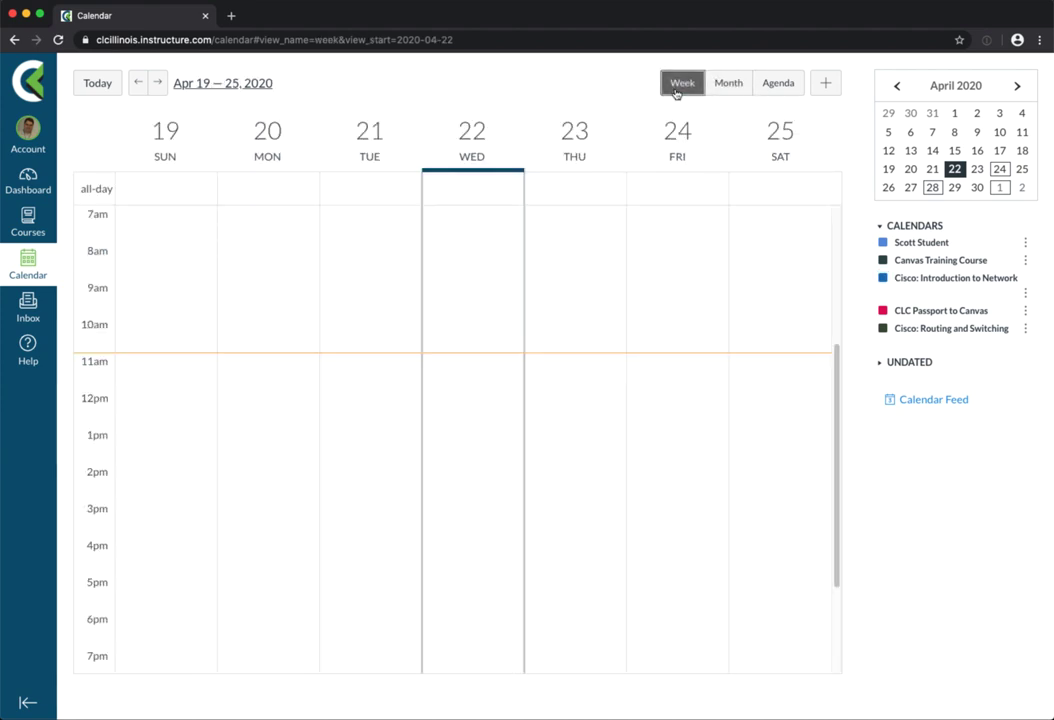
pyautogui.click(730, 84)
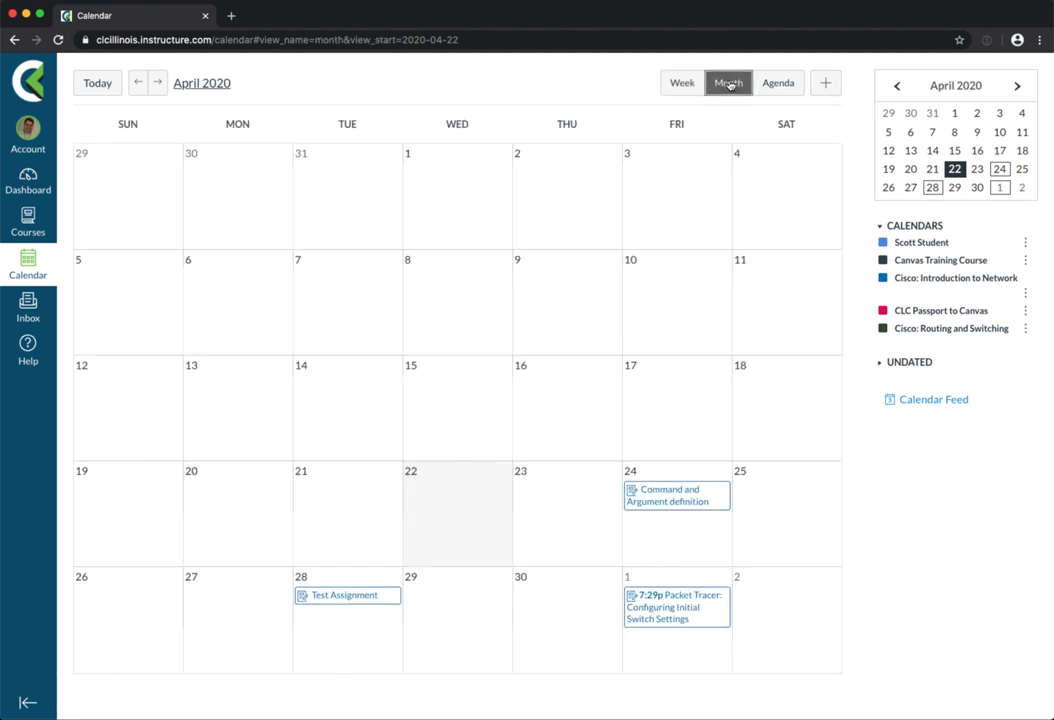
pyautogui.click(780, 86)
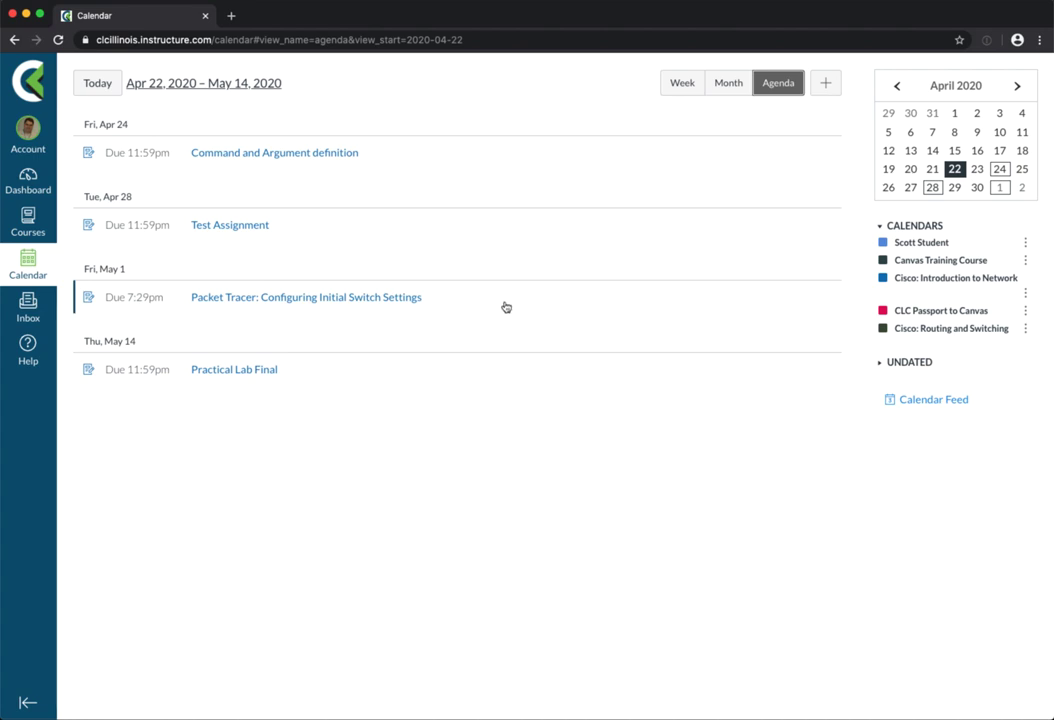
pyautogui.click(729, 82)
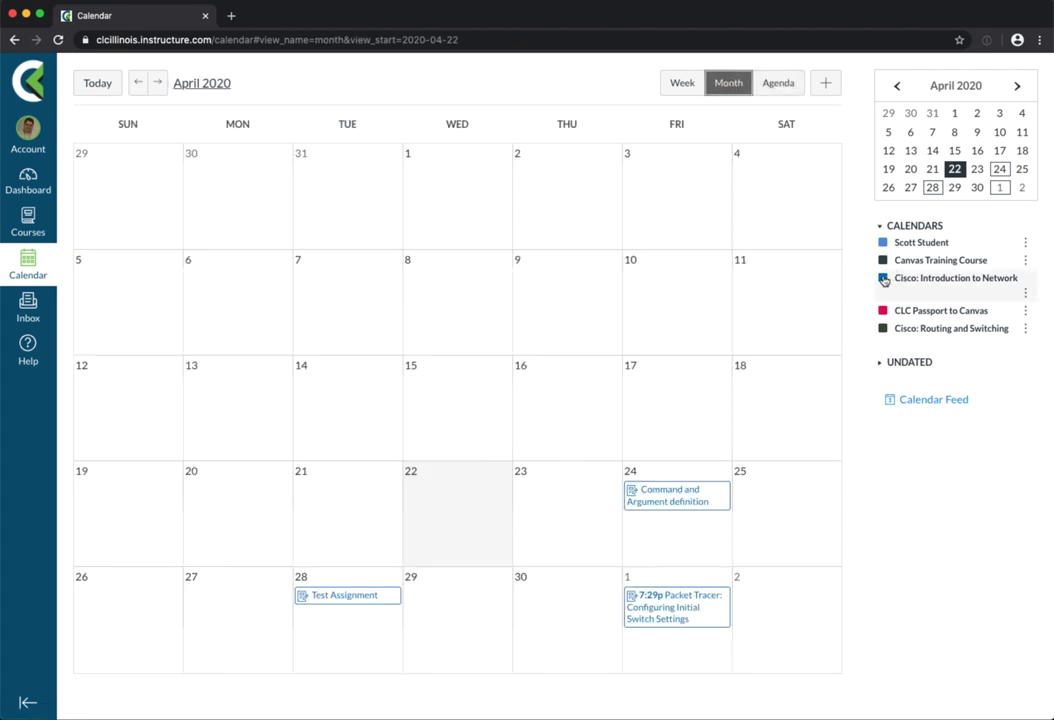
# Hide and re-show the Cisco: Introduction to Network and Canvas Training Course calendars.
pyautogui.click(883, 278)
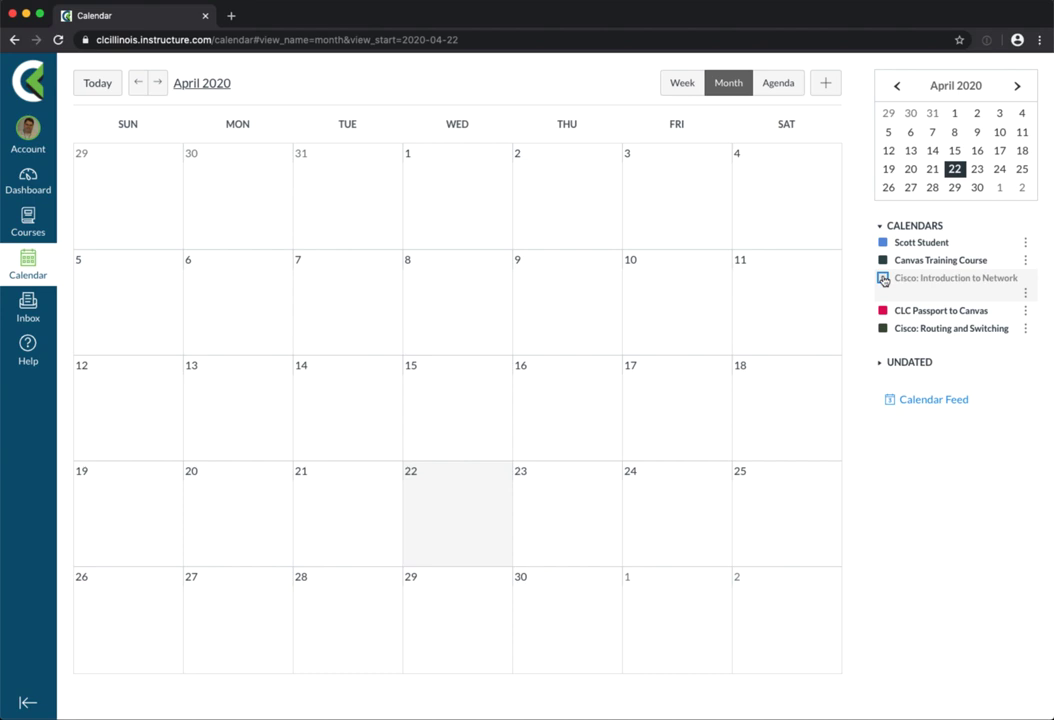
pyautogui.click(883, 278)
pyautogui.click(884, 260)
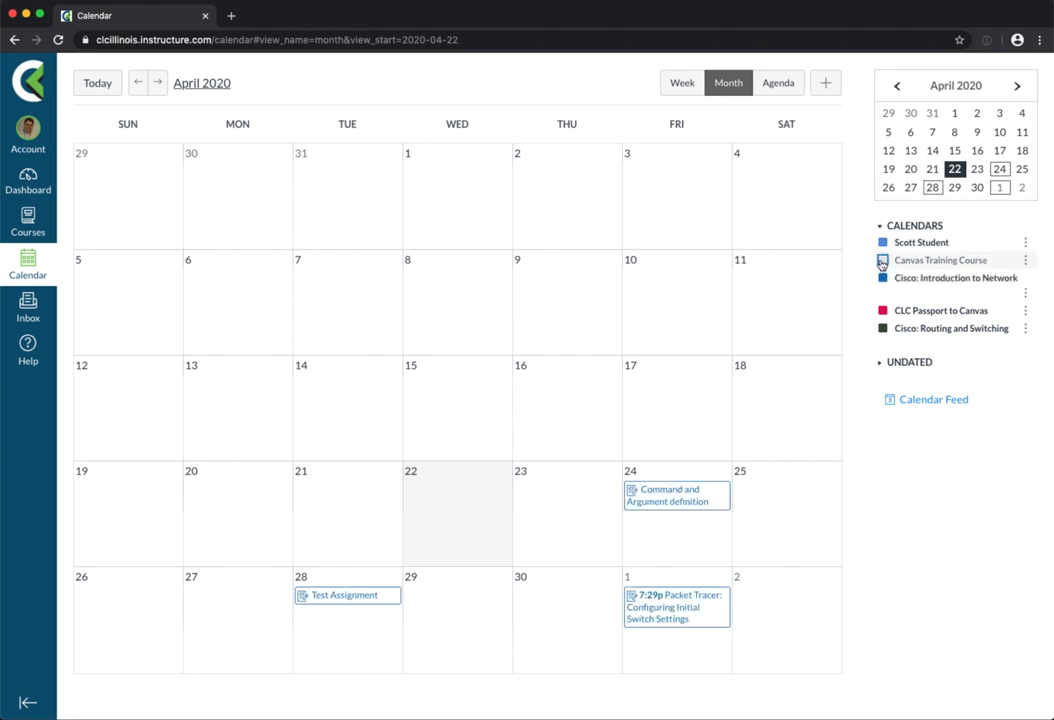
pyautogui.click(884, 261)
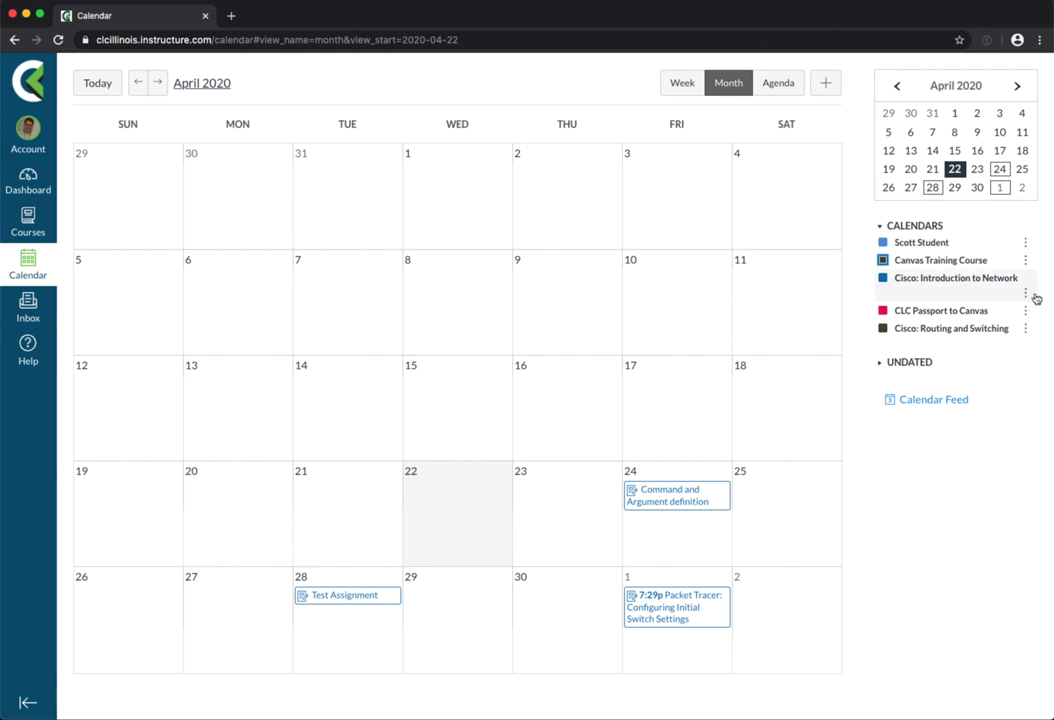
# Apply the teal swatch as the Cisco: Introduction to Network course colour.
pyautogui.click(1025, 296)
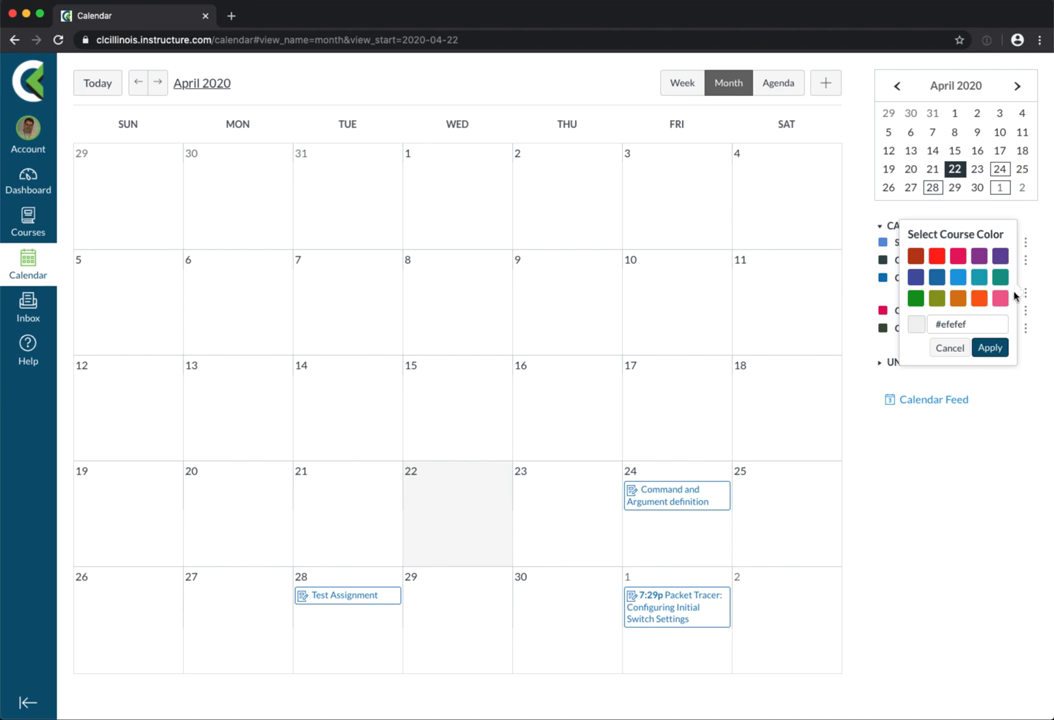
pyautogui.click(1000, 279)
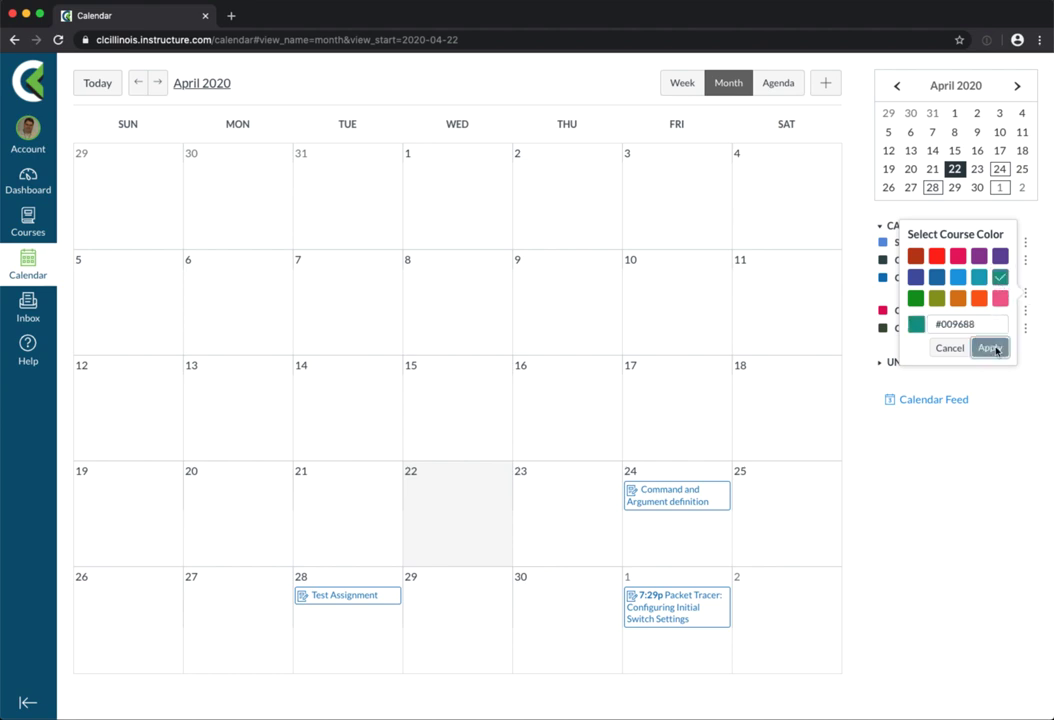
pyautogui.click(990, 348)
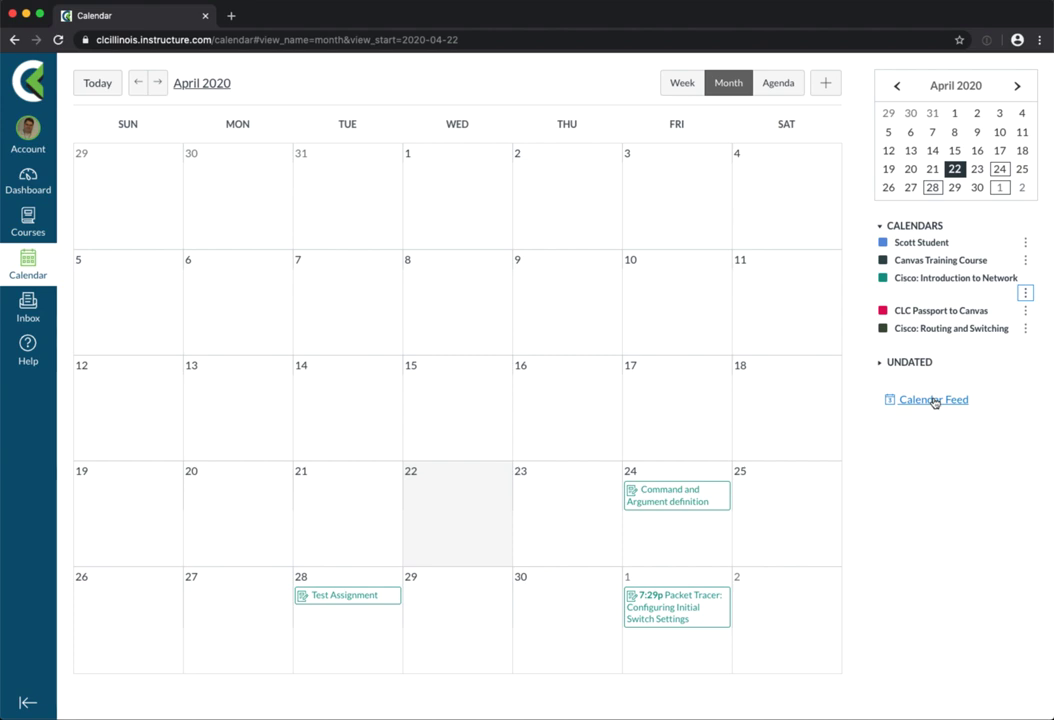
pyautogui.click(934, 400)
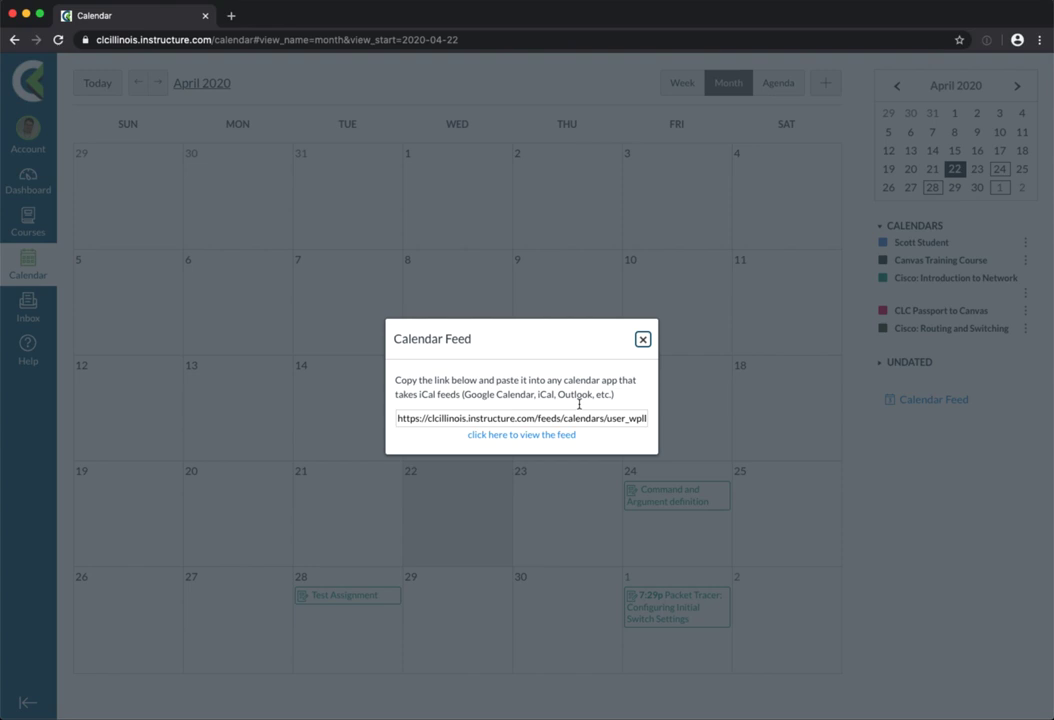
pyautogui.click(643, 339)
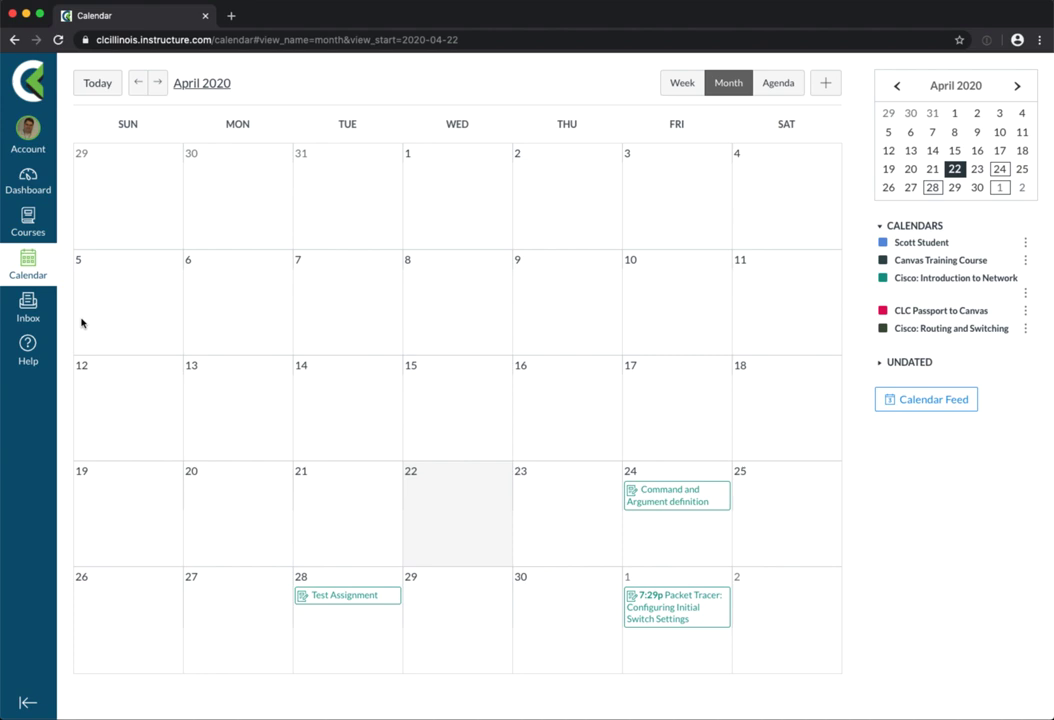
# Start an Inbox message for Canvas Training Course, then cancel it unsent.
pyautogui.click(37, 311)
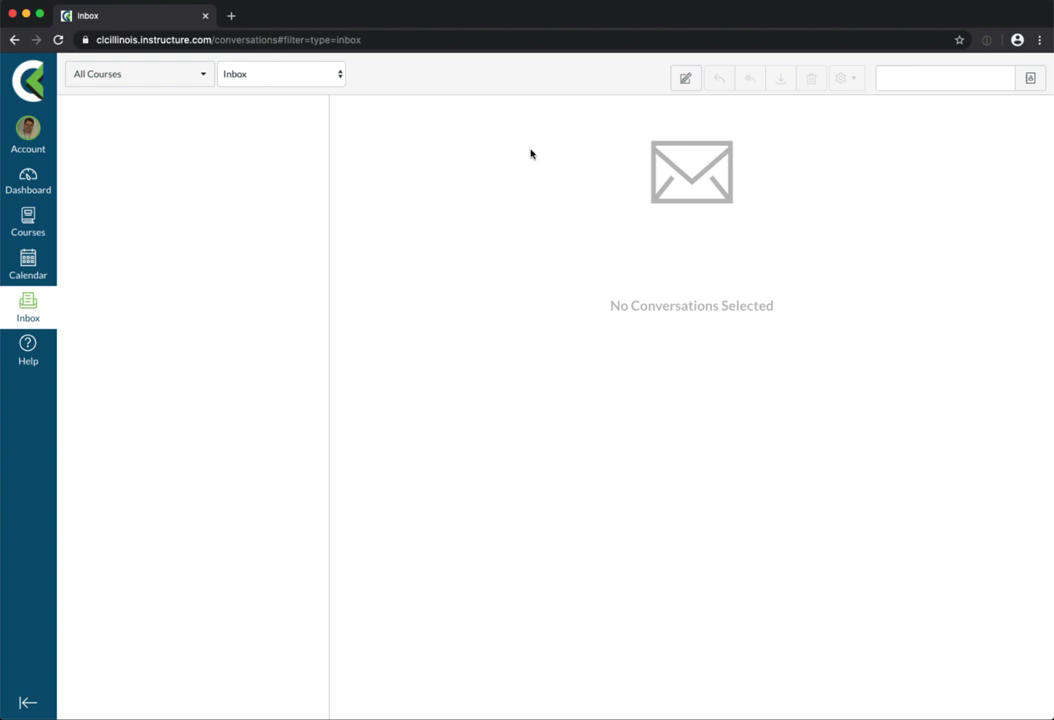
pyautogui.click(685, 78)
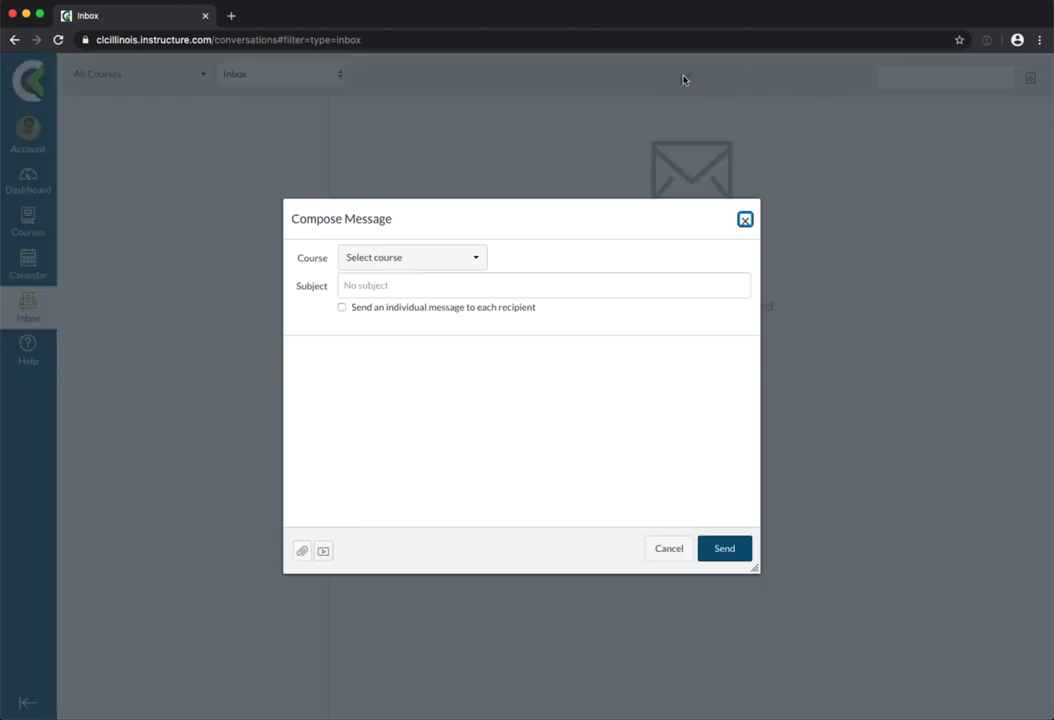
pyautogui.click(476, 259)
pyautogui.moveTo(412, 316)
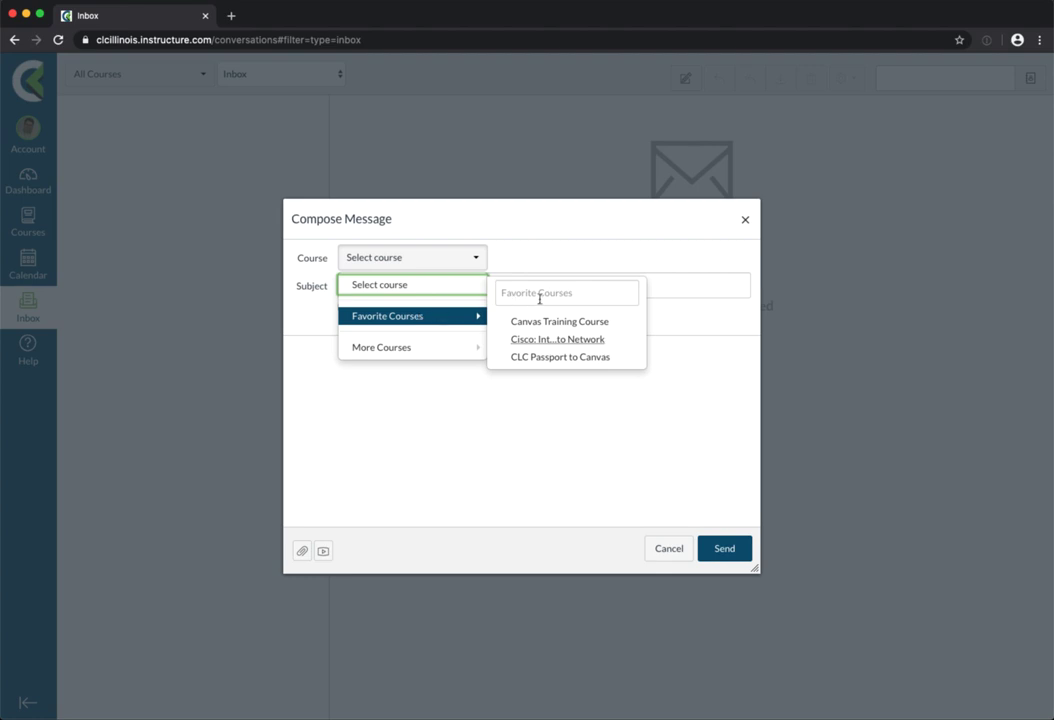
pyautogui.click(563, 322)
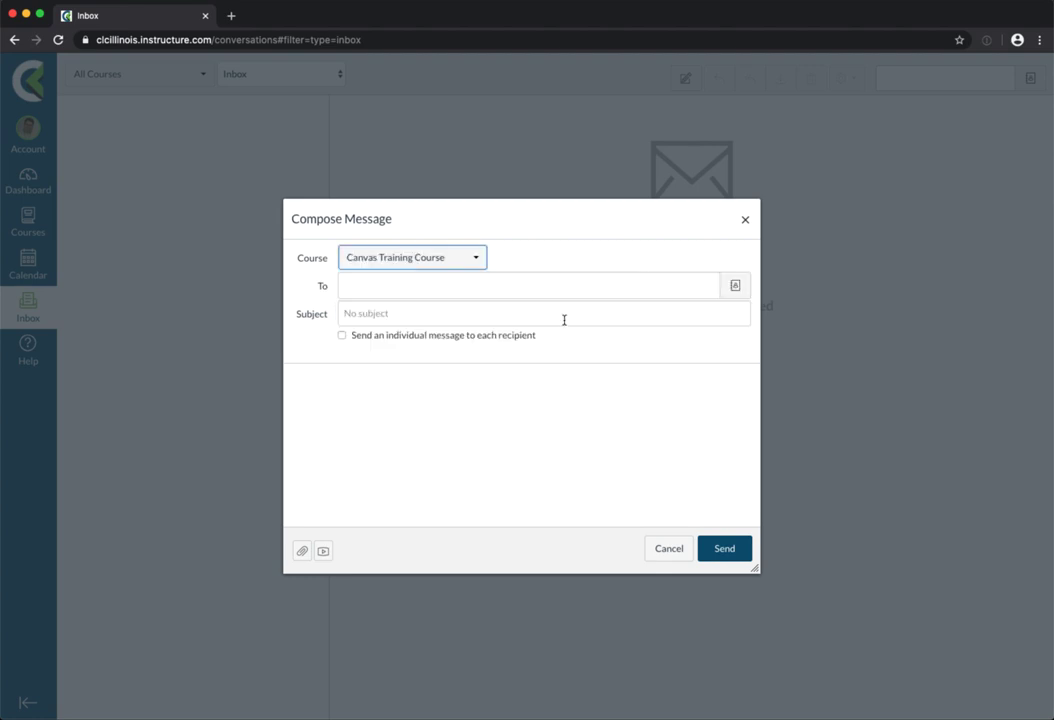
pyautogui.click(505, 283)
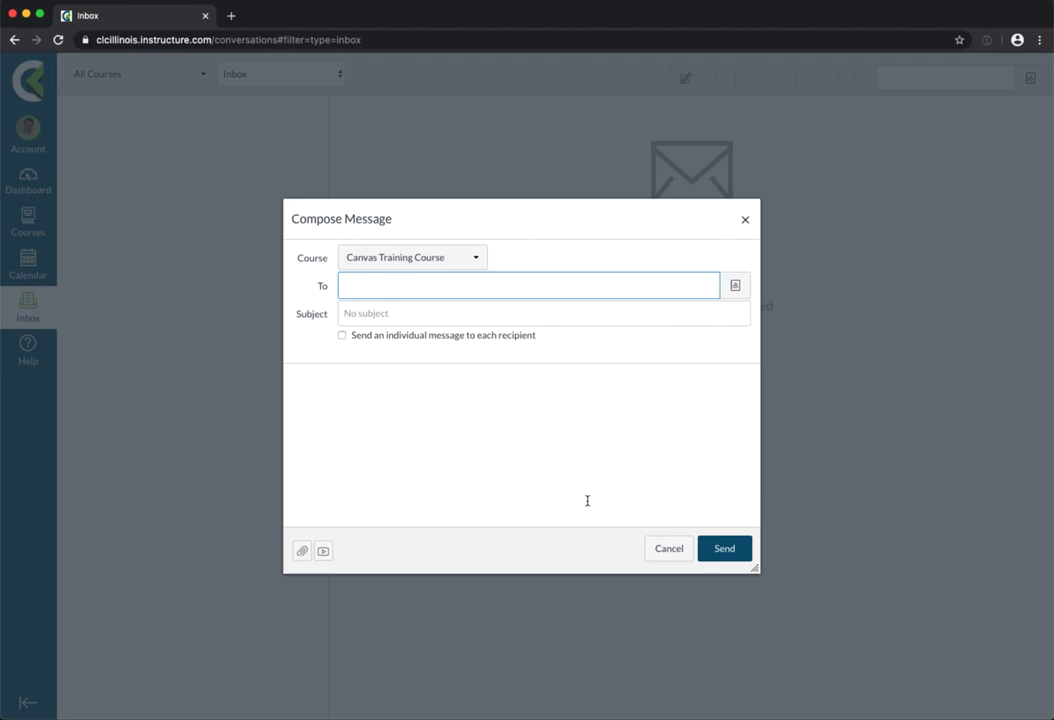
pyautogui.click(662, 557)
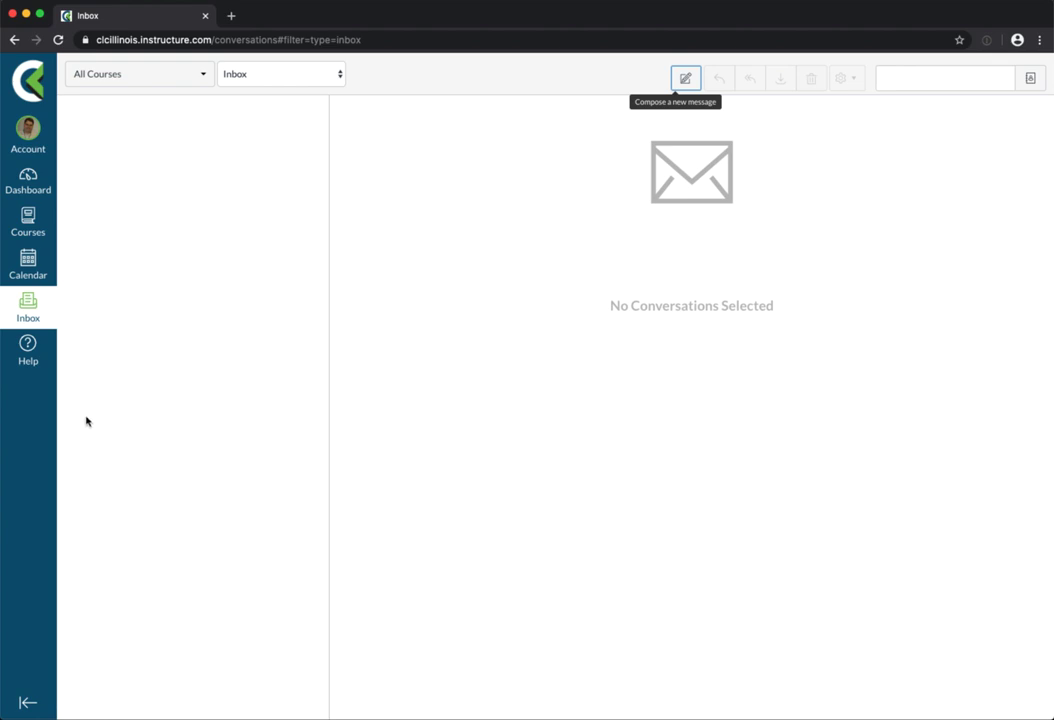
pyautogui.click(28, 352)
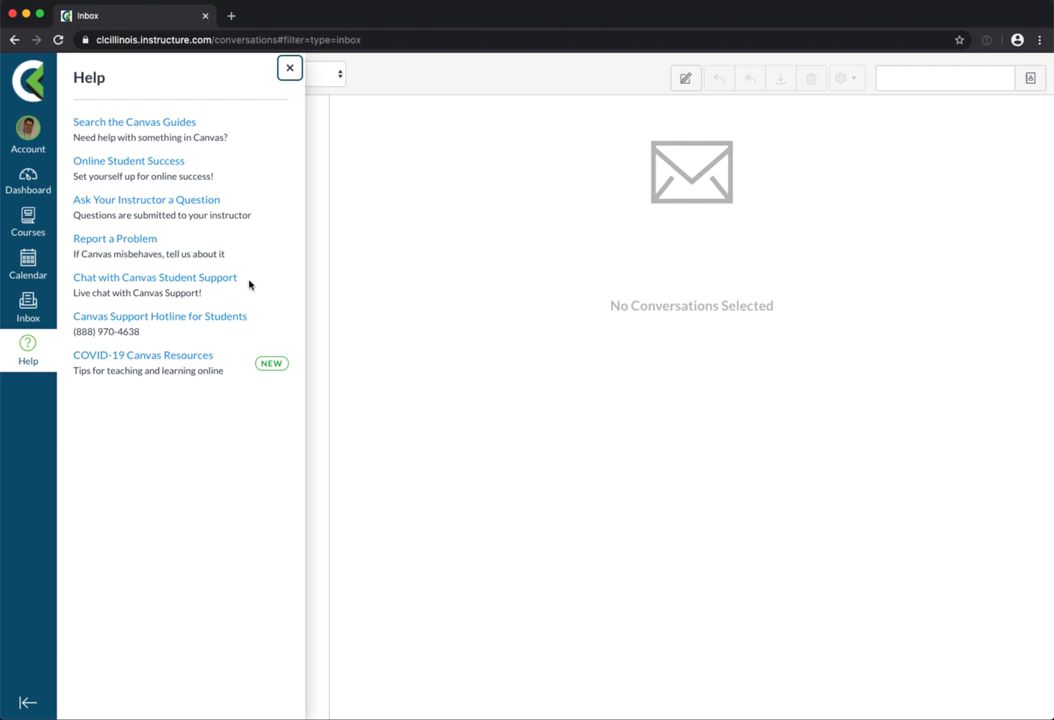
pyautogui.press('Escape')
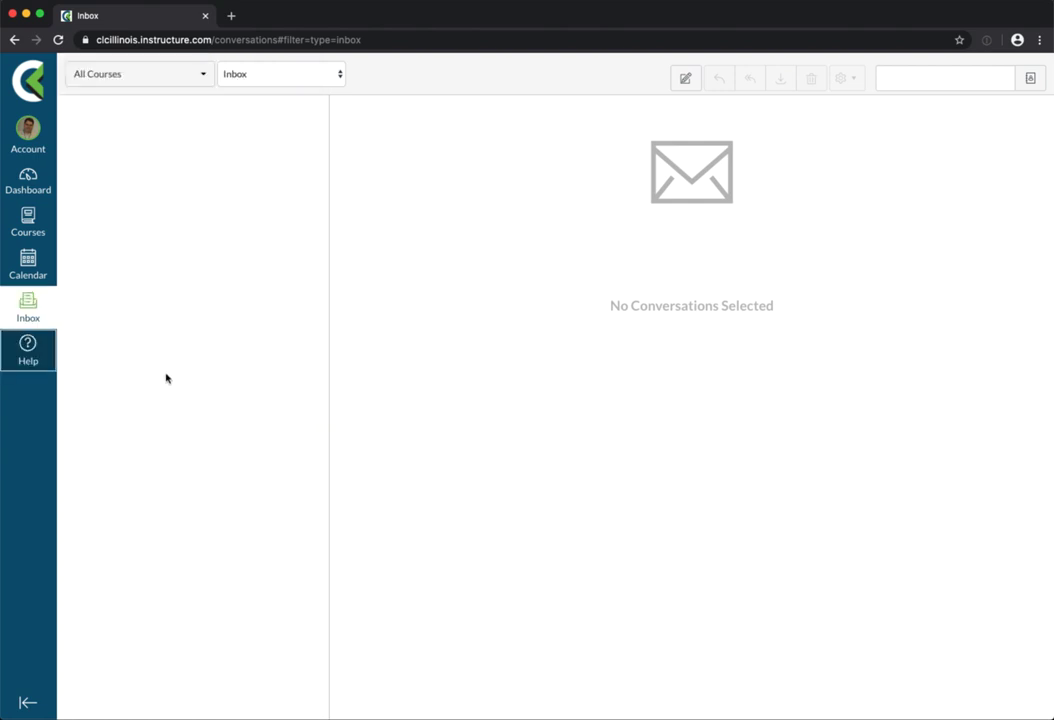
# Open the CLC Passport to Canvas course card from the Dashboard.
pyautogui.click(31, 177)
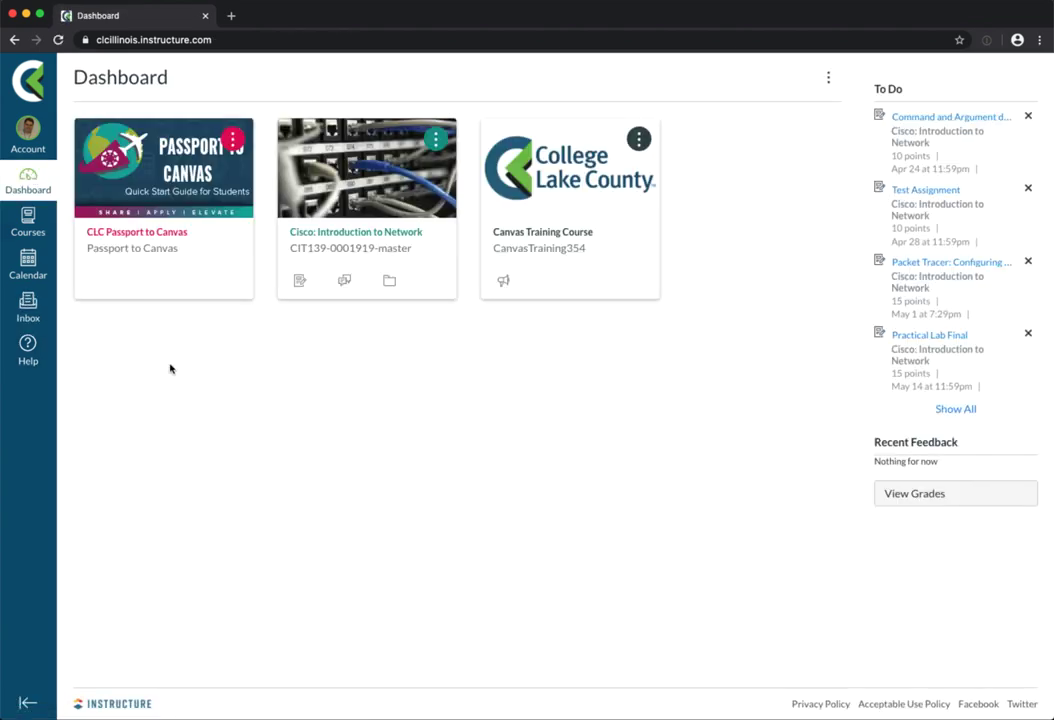
pyautogui.click(170, 188)
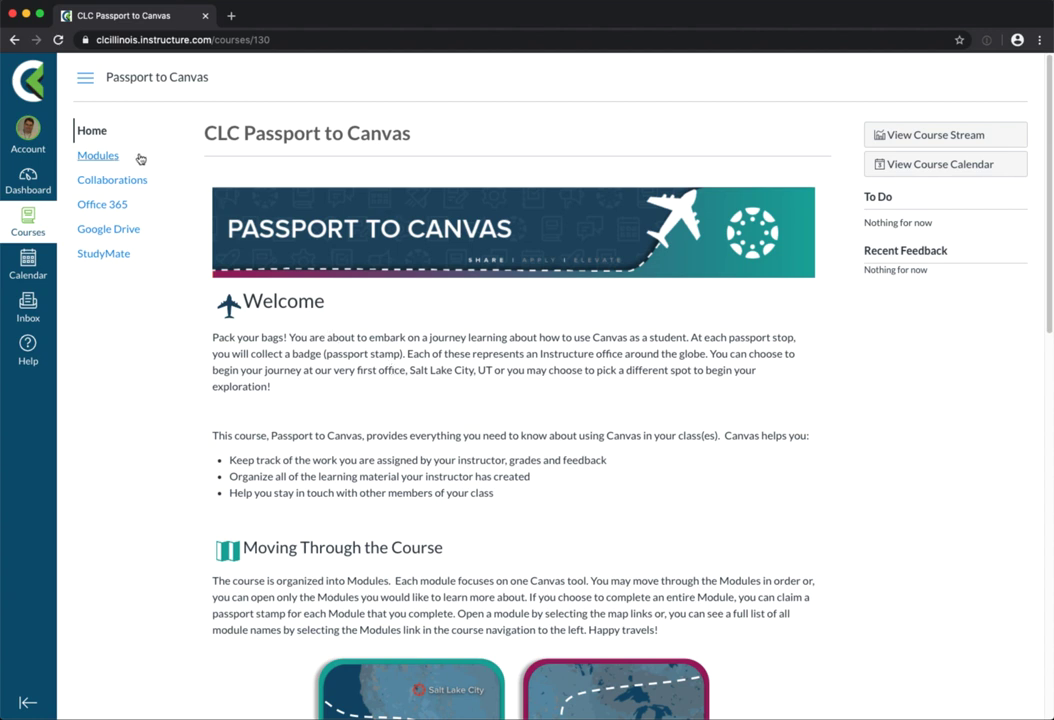
# Open the Passport to Canvas Modules page from the course navigation.
pyautogui.click(99, 157)
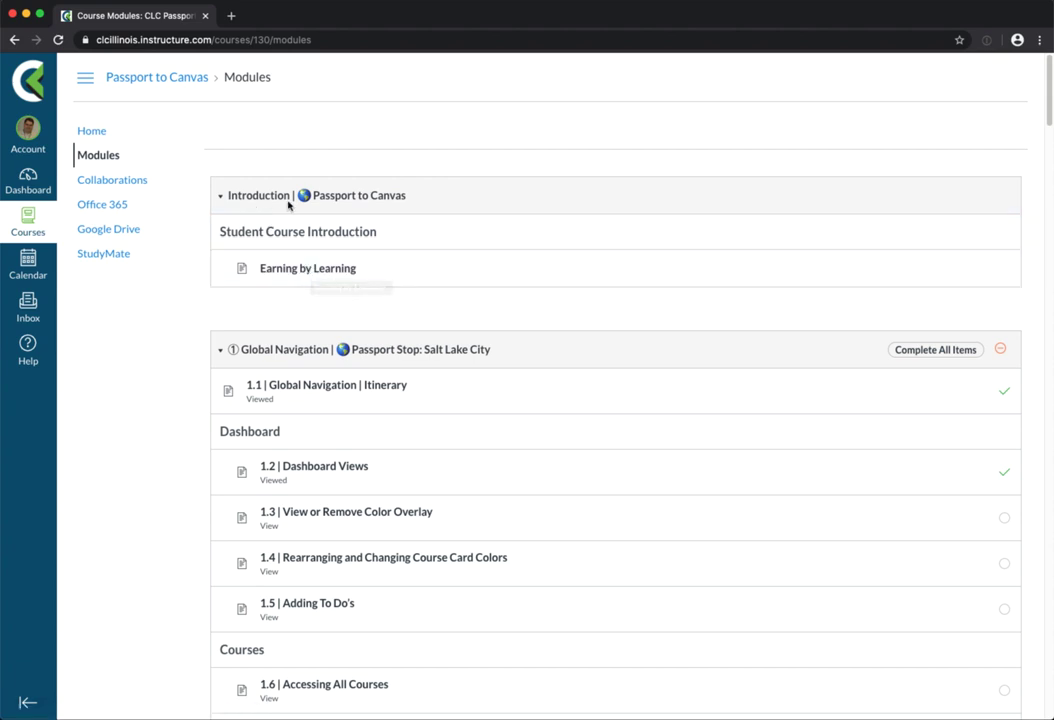
pyautogui.click(306, 271)
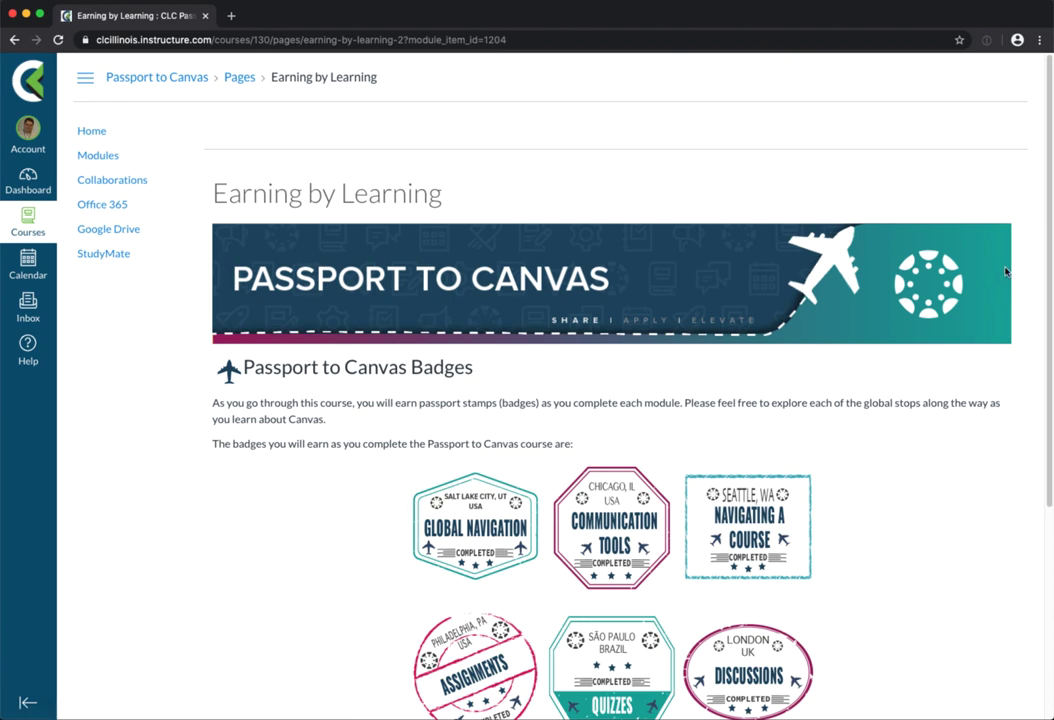
pyautogui.scroll(-10, 1049, 183)
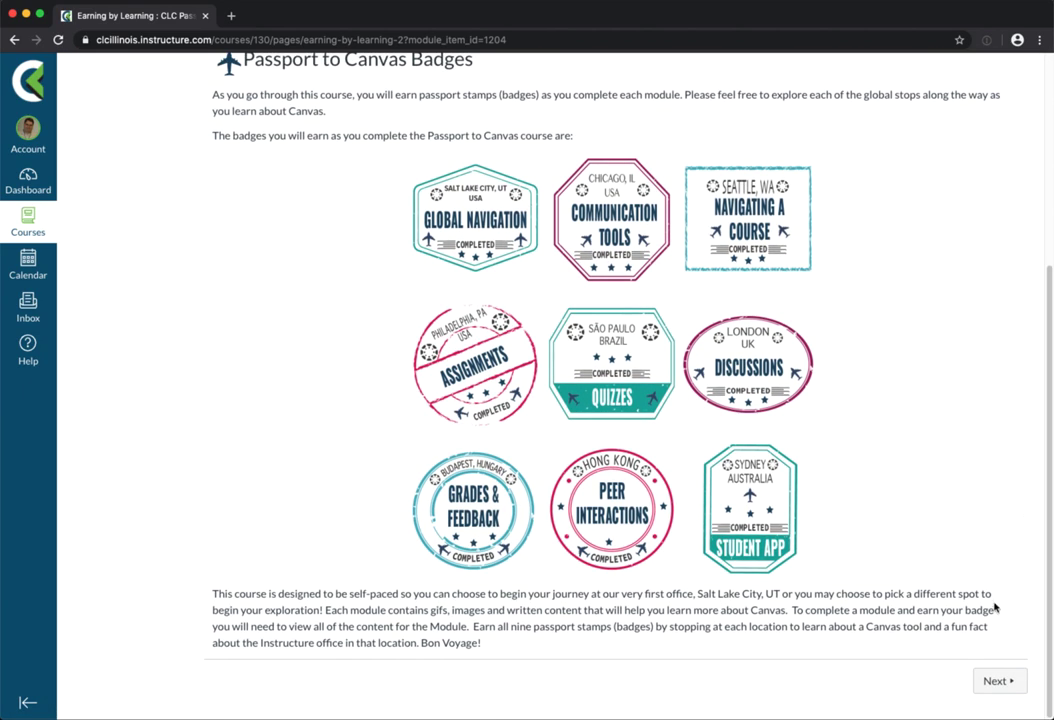
pyautogui.click(990, 684)
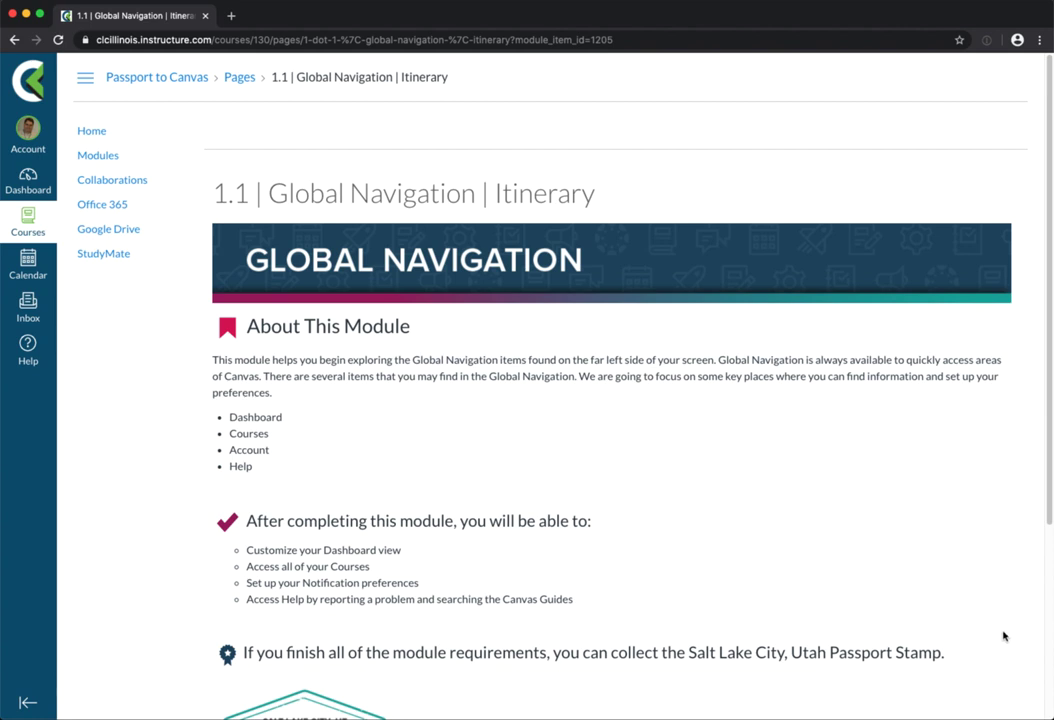
pyautogui.moveTo(1047, 300)
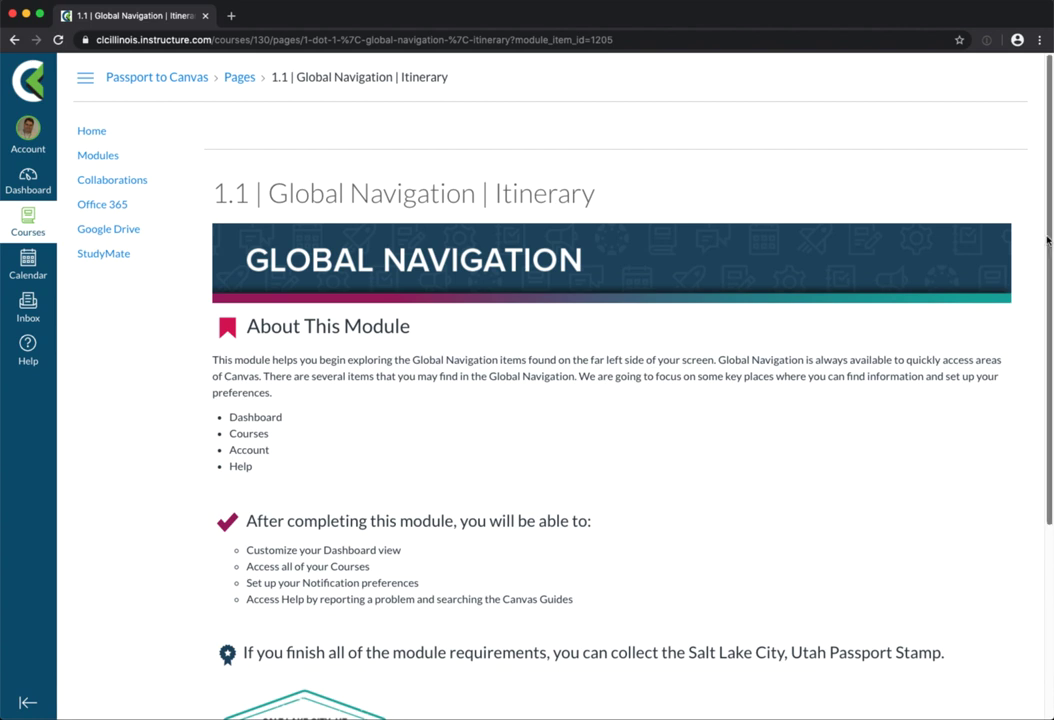
pyautogui.scroll(-2, 1047, 238)
pyautogui.scroll(-1, 1047, 238)
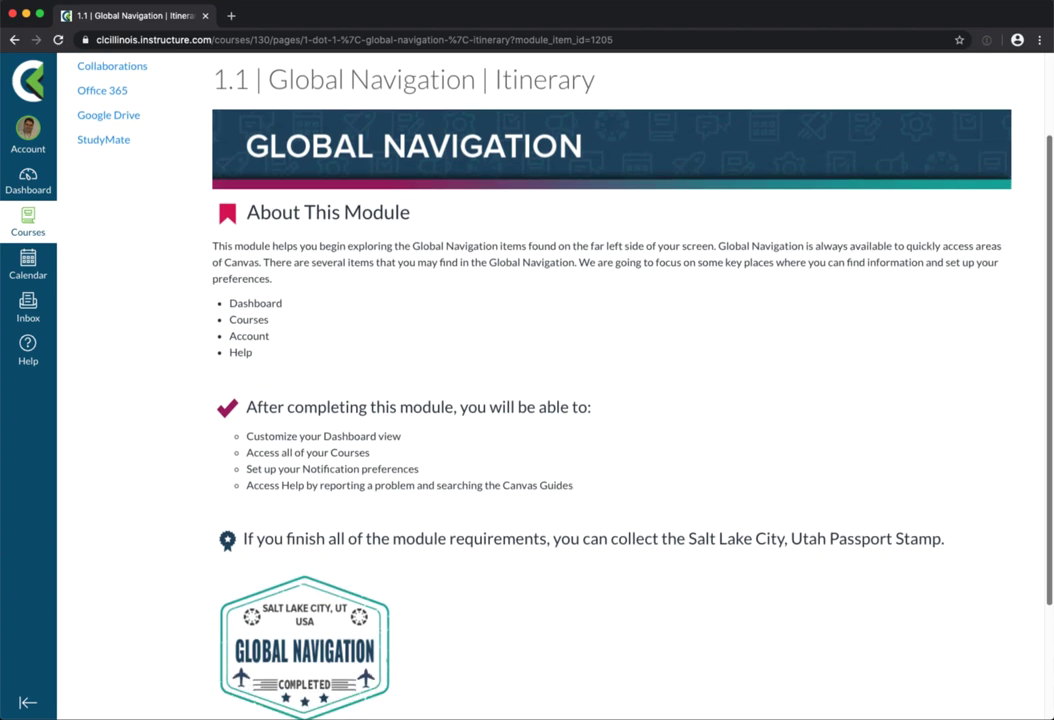
pyautogui.scroll(-1, 1047, 238)
pyautogui.scroll(-1, 1047, 238)
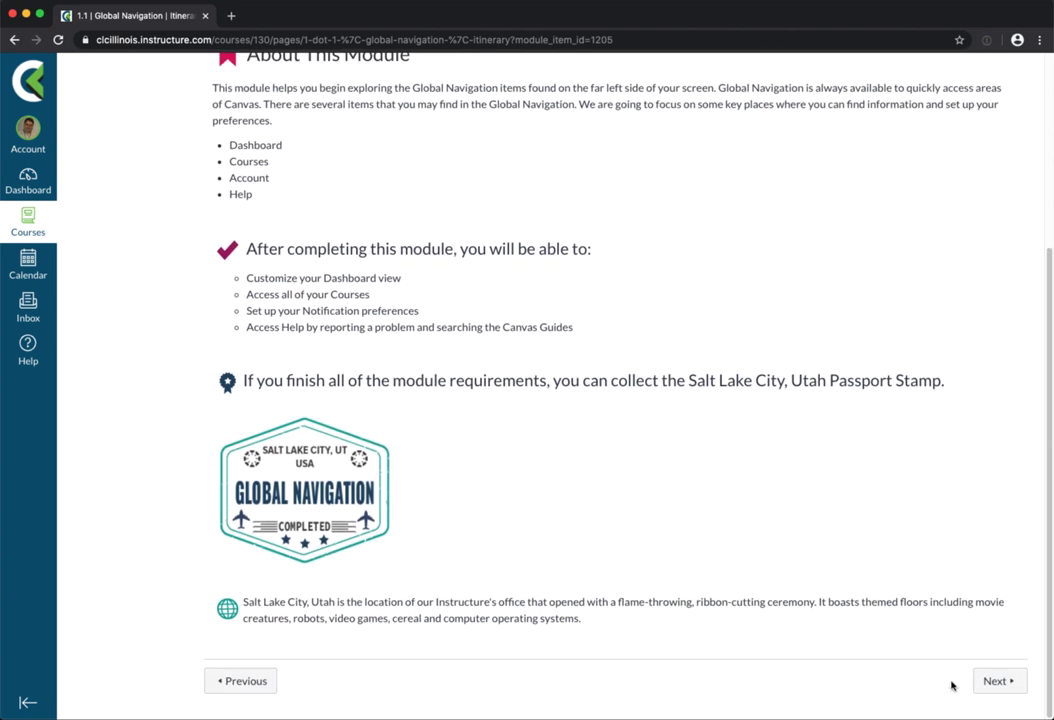
pyautogui.click(999, 681)
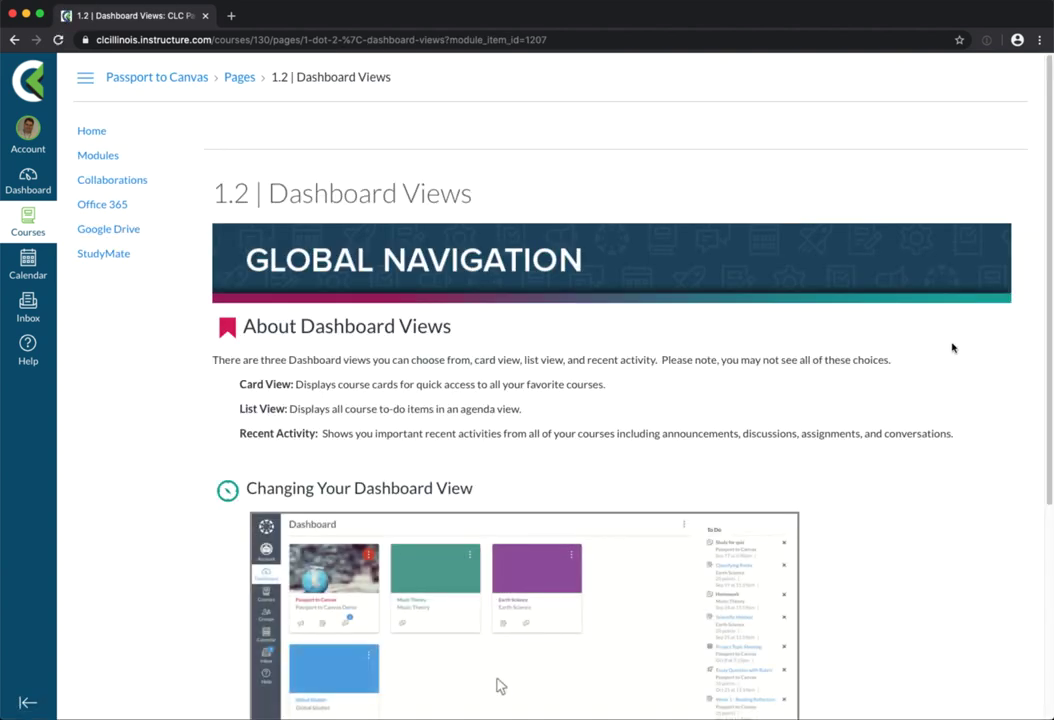
pyautogui.moveTo(1050, 198); pyautogui.dragTo(1050, 370)
pyautogui.scroll(-1, 829, 447)
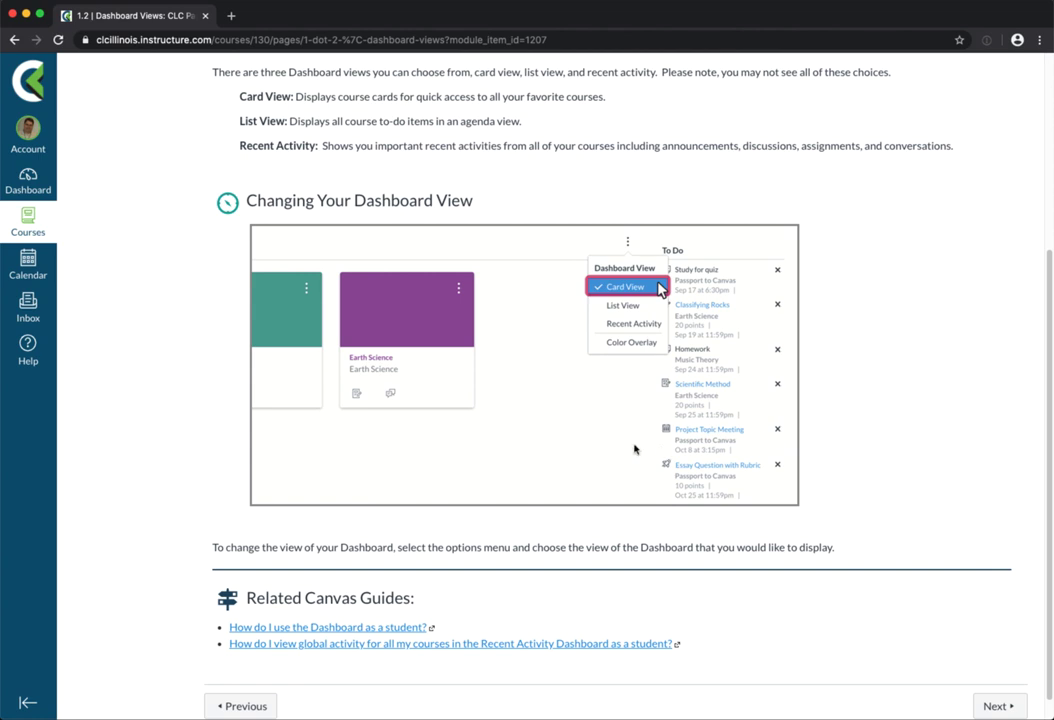
pyautogui.click(257, 706)
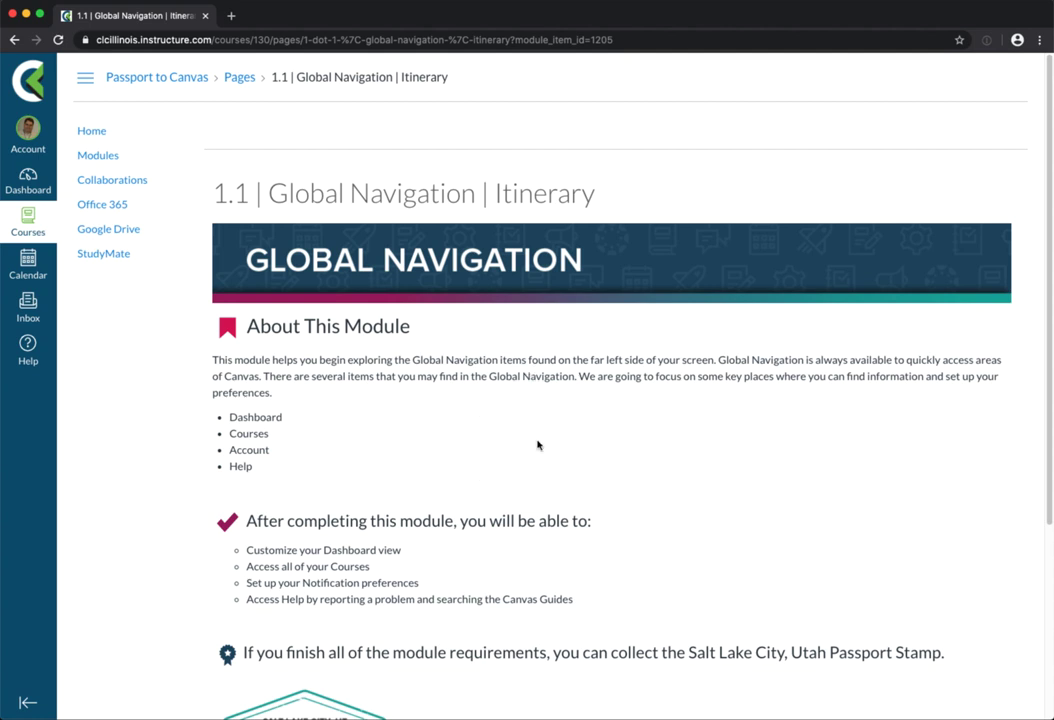
# Open the CIT139 Command and Argument definition to-do and review its instructions and R1.txt attachment.
pyautogui.click(19, 185)
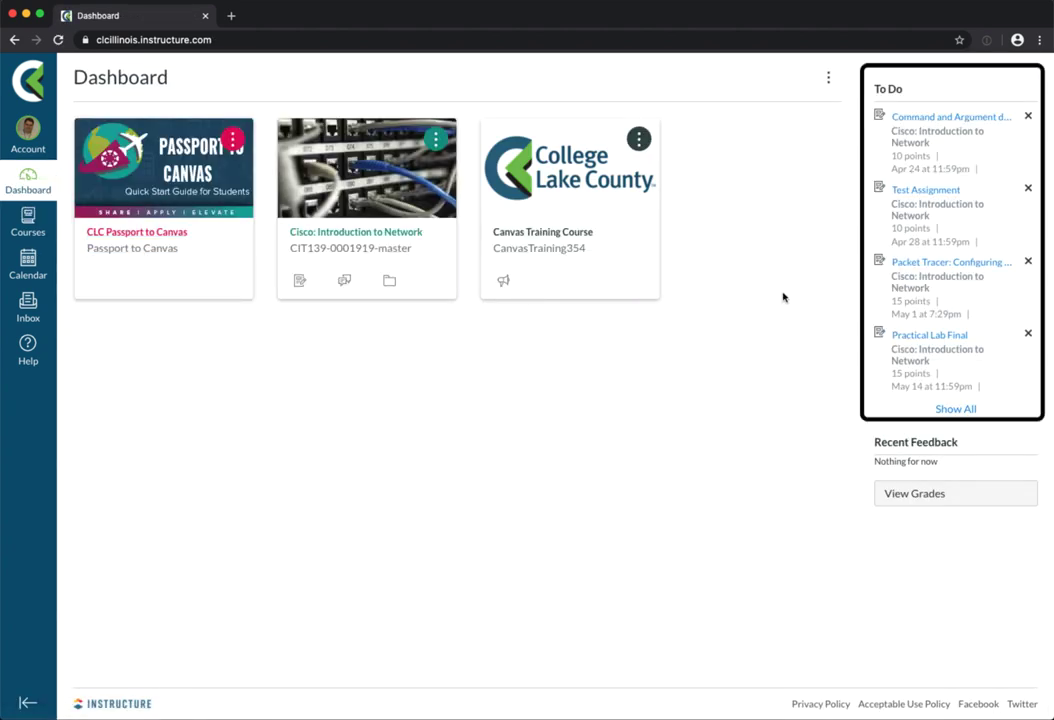
pyautogui.click(953, 118)
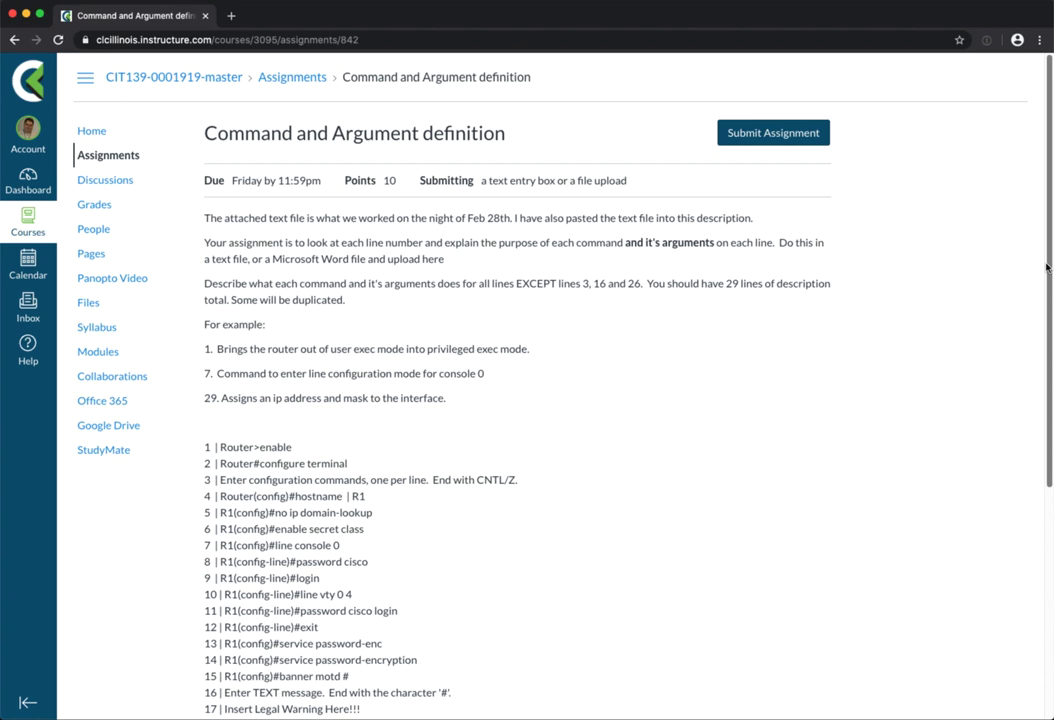
pyautogui.scroll(-3, 1047, 212)
pyautogui.scroll(-1, 1047, 212)
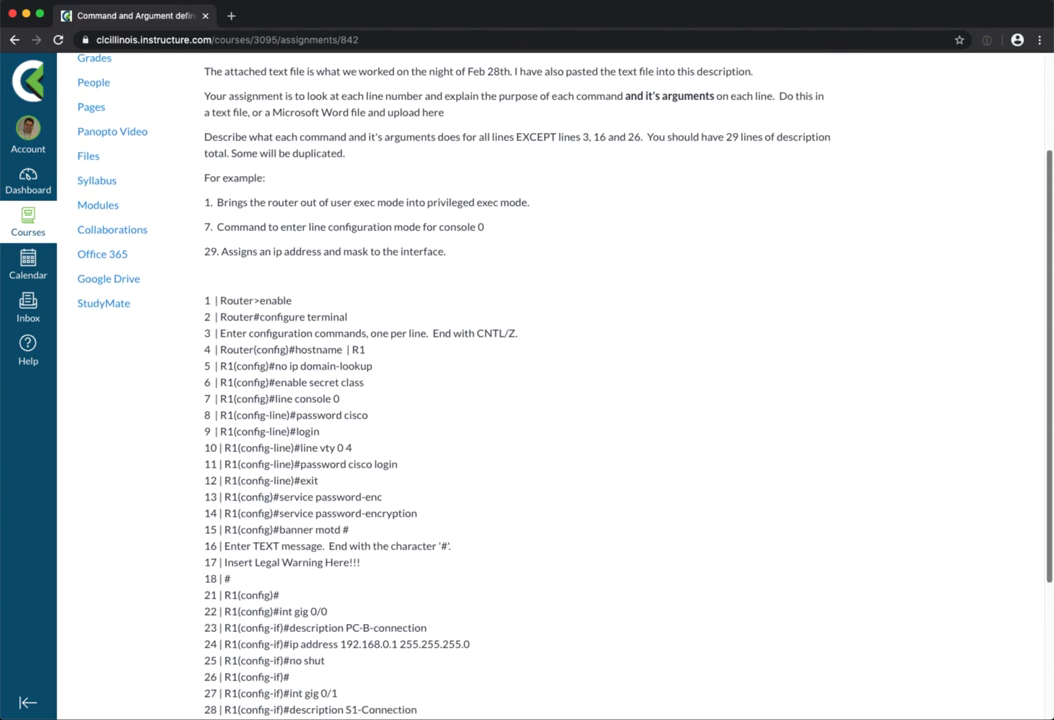
pyautogui.scroll(-1, 1047, 212)
pyautogui.scroll(-1, 1047, 212)
pyautogui.scroll(-1, 1047, 212)
pyautogui.scroll(-1, 1047, 212)
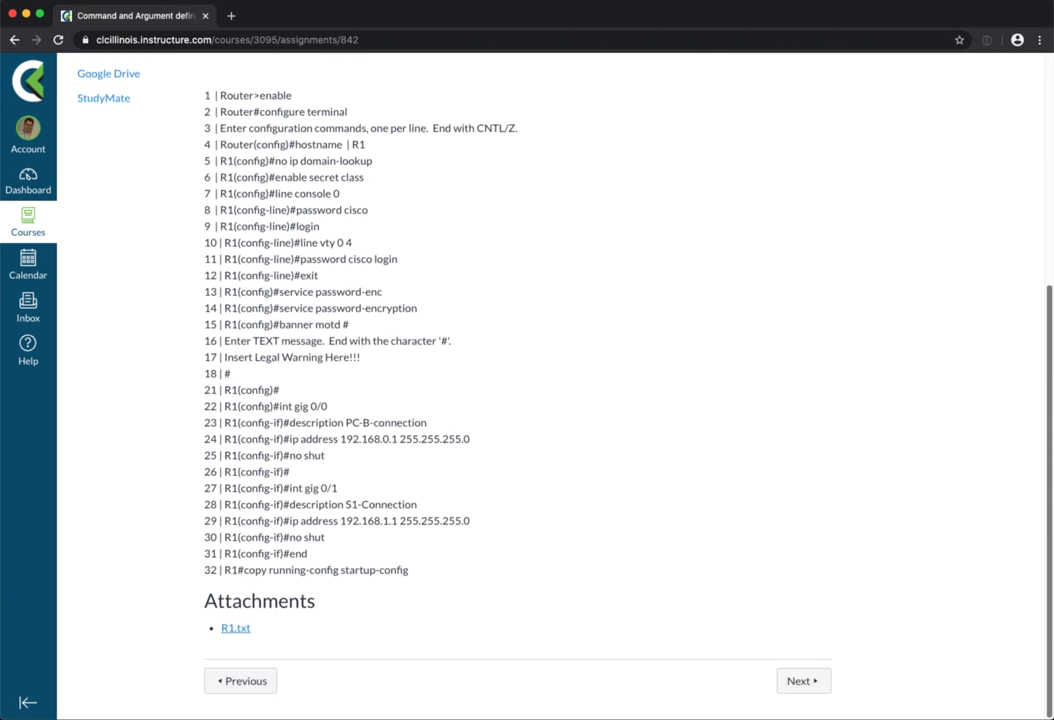
pyautogui.scroll(3, 1026, 193)
pyautogui.scroll(3, 1026, 193)
pyautogui.scroll(2, 1026, 193)
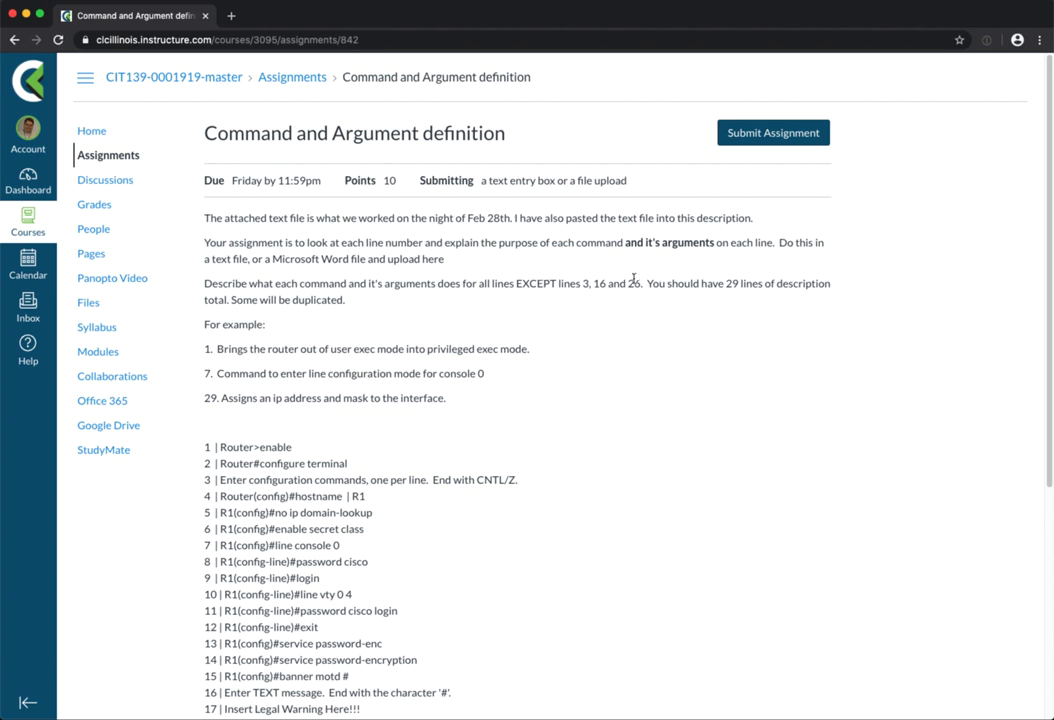
# View the assignment's File Upload and Text Entry submission options without submitting.
pyautogui.click(773, 135)
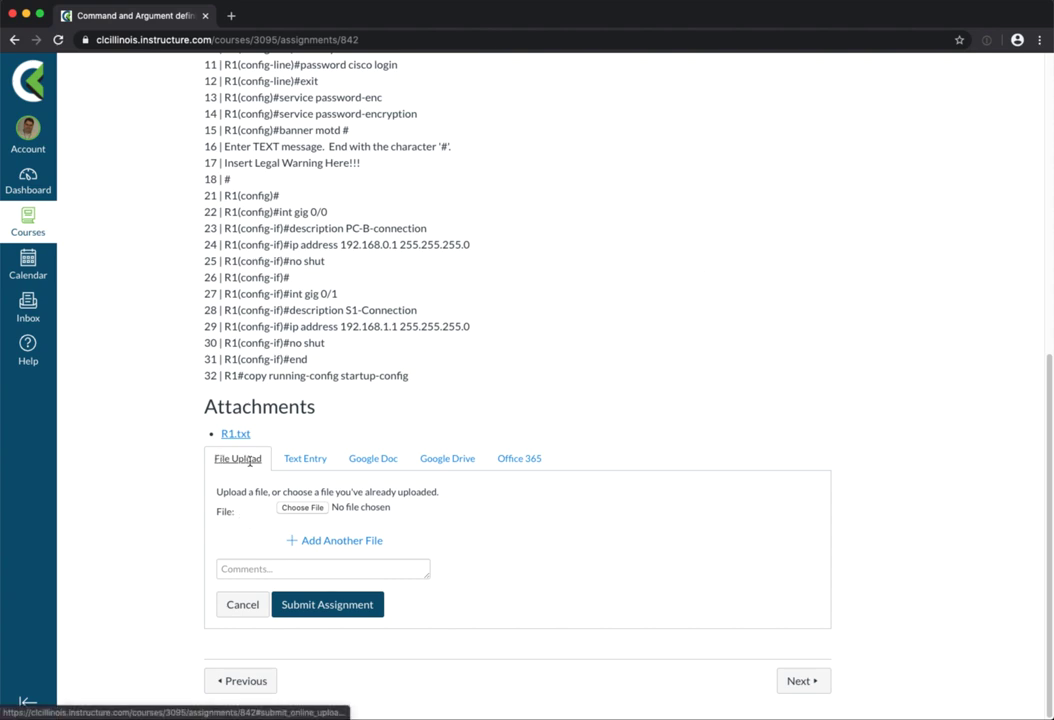
pyautogui.click(306, 458)
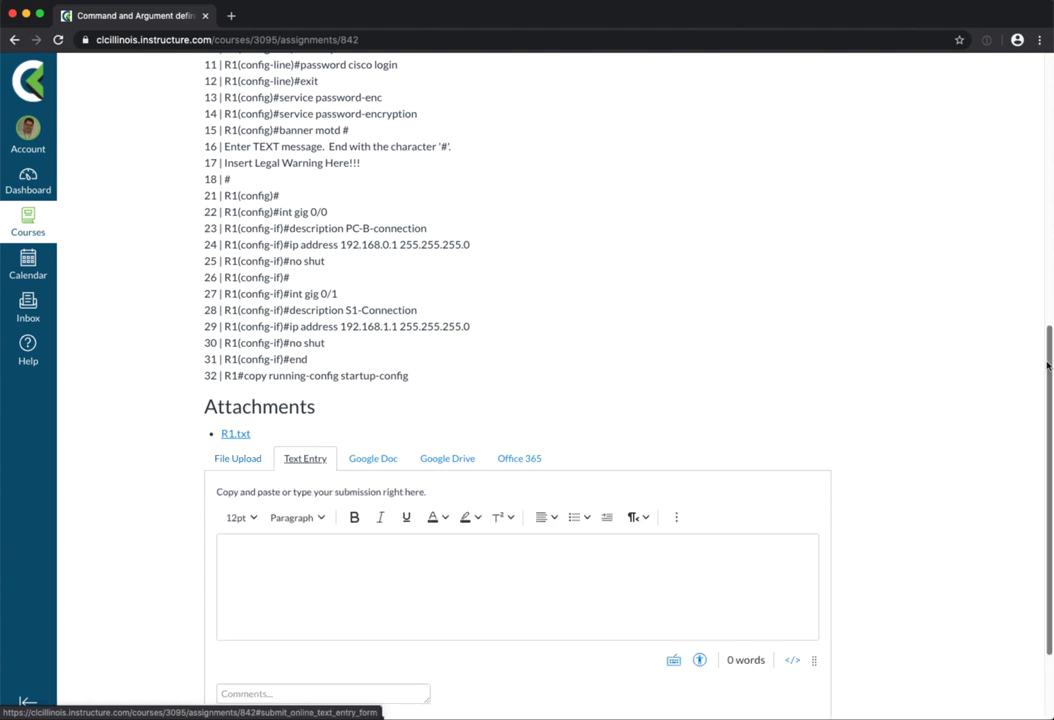
pyautogui.scroll(-3, 1047, 361)
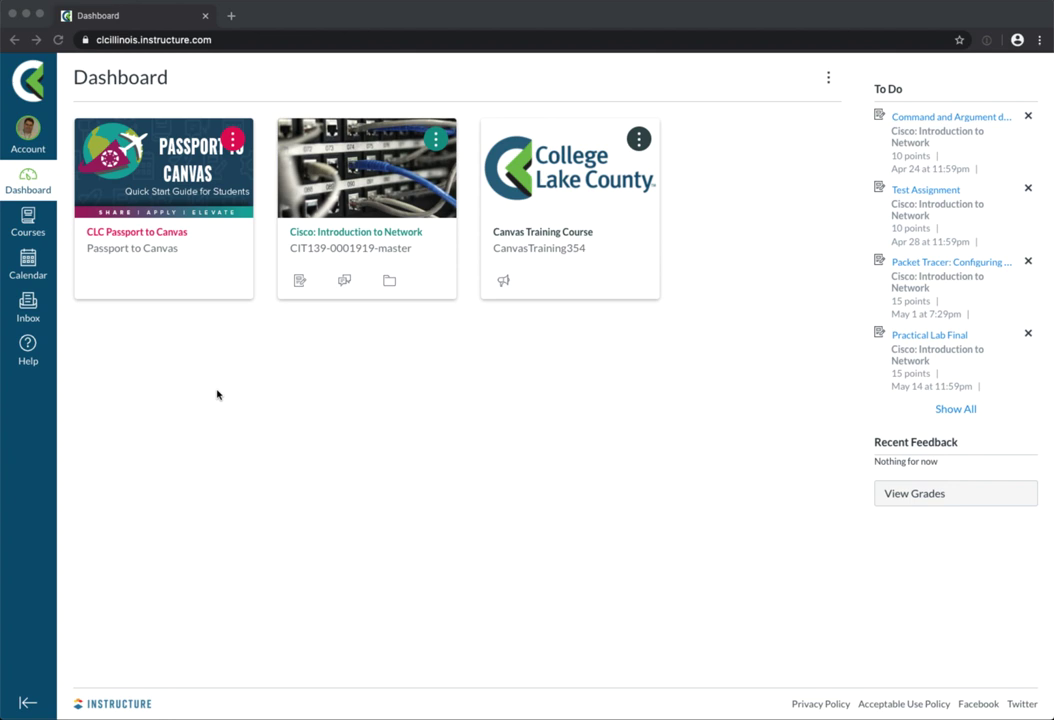
pyautogui.click(30, 135)
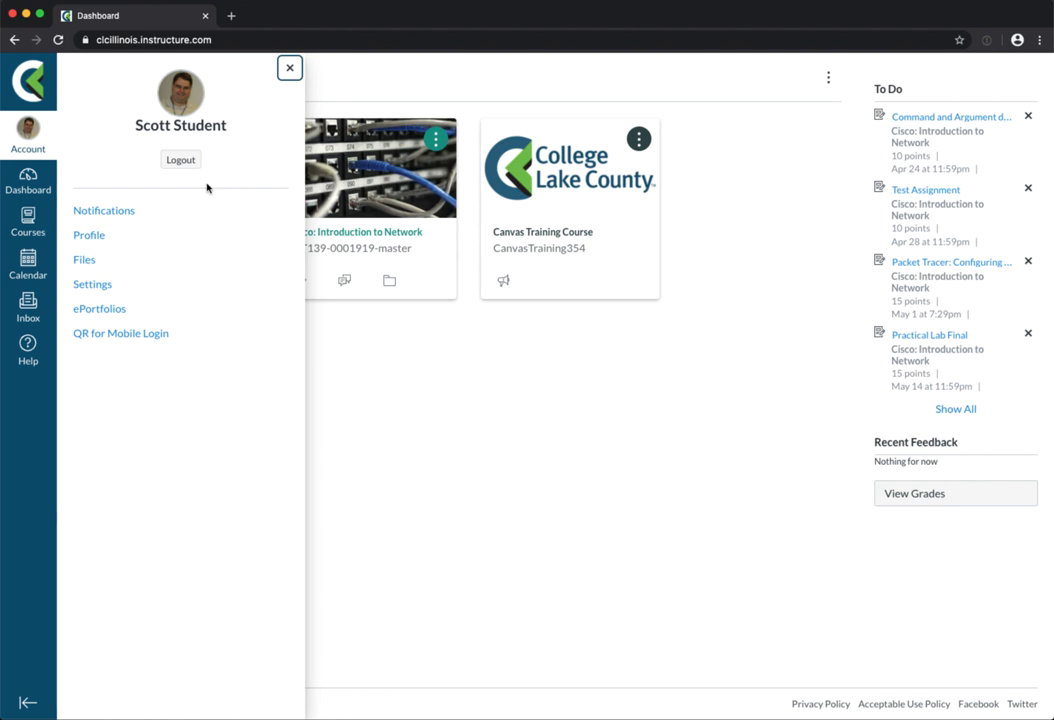
pyautogui.click(289, 68)
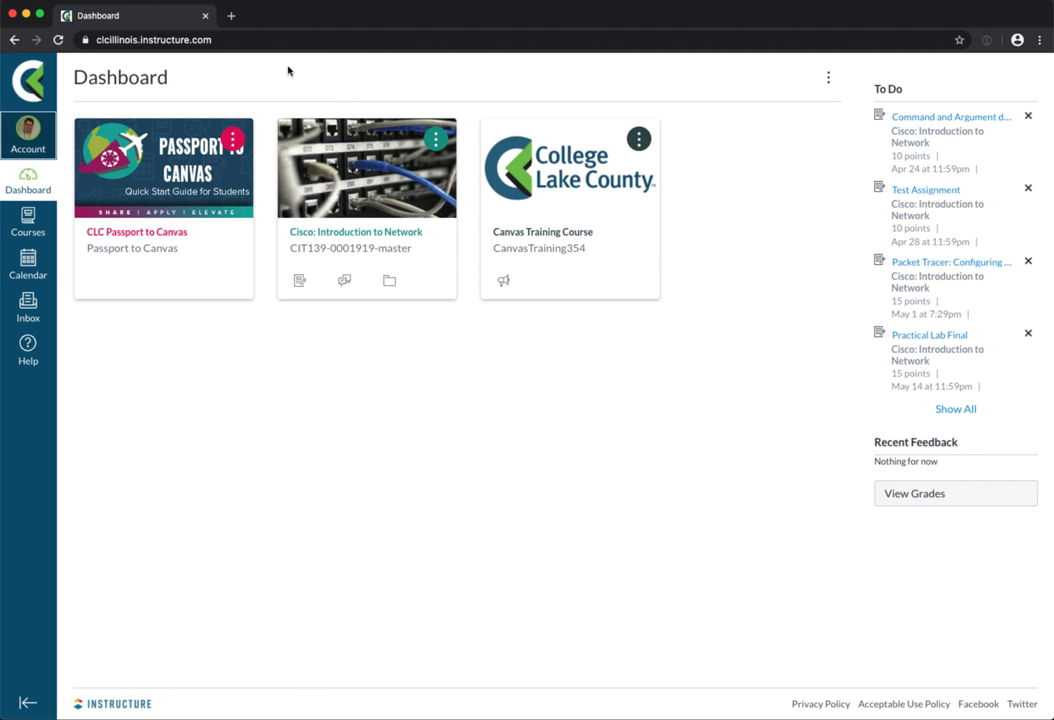